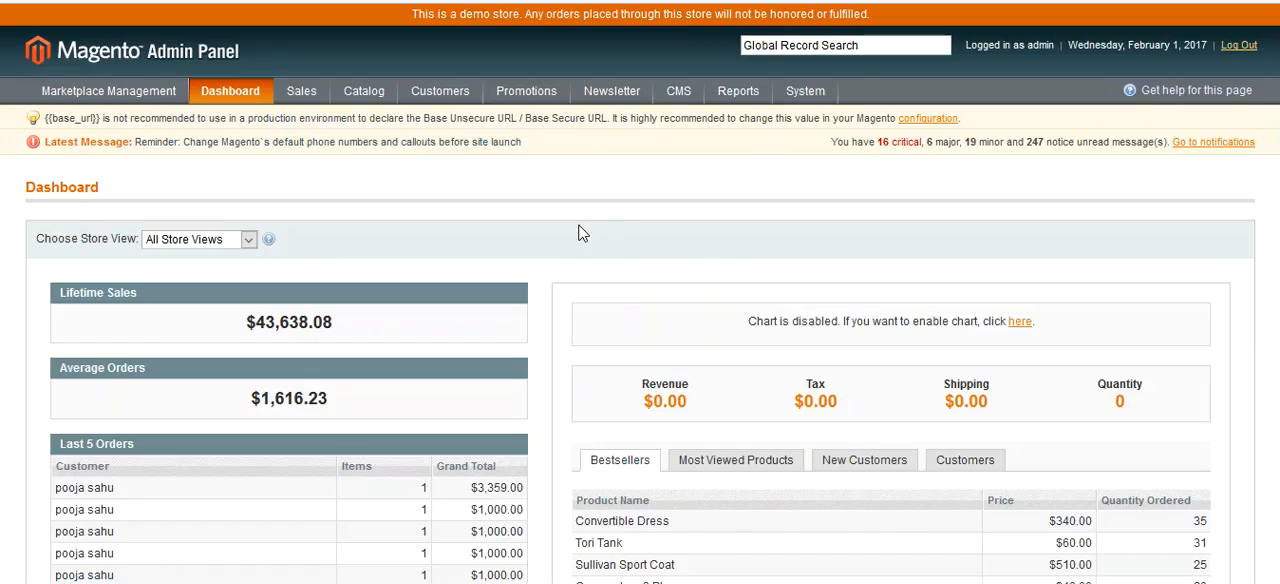
- Open the Request For Quote configuration section and save it with the default transactional email templates
{"action": "mouse_move", "coordinate": [804, 94]}
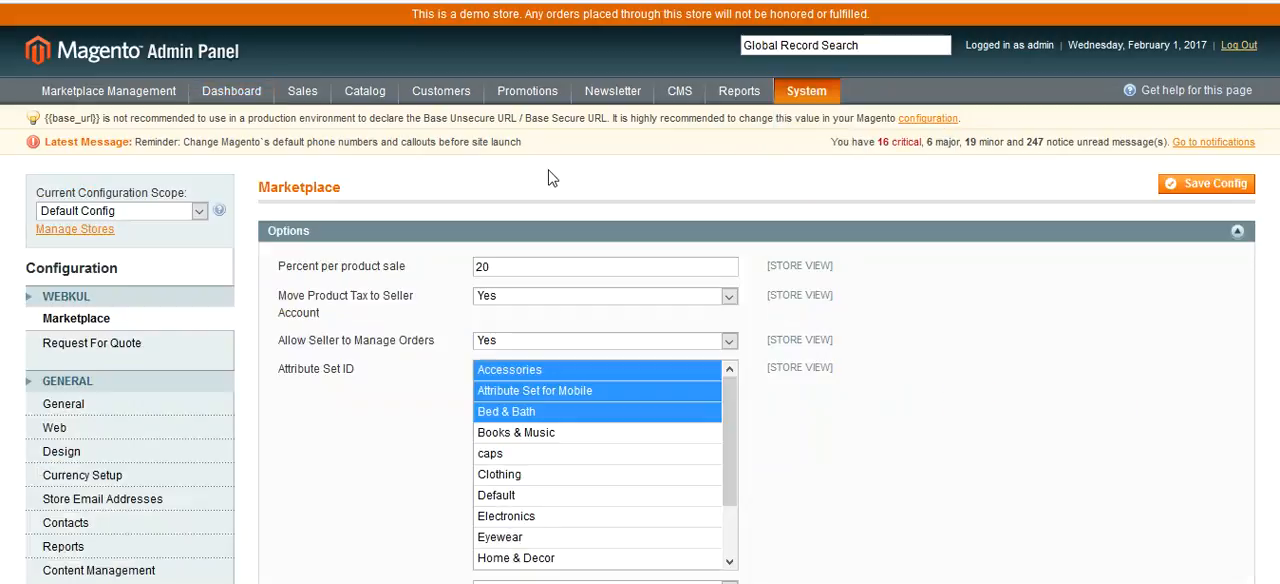
{"action": "left_click", "coordinate": [80, 345]}
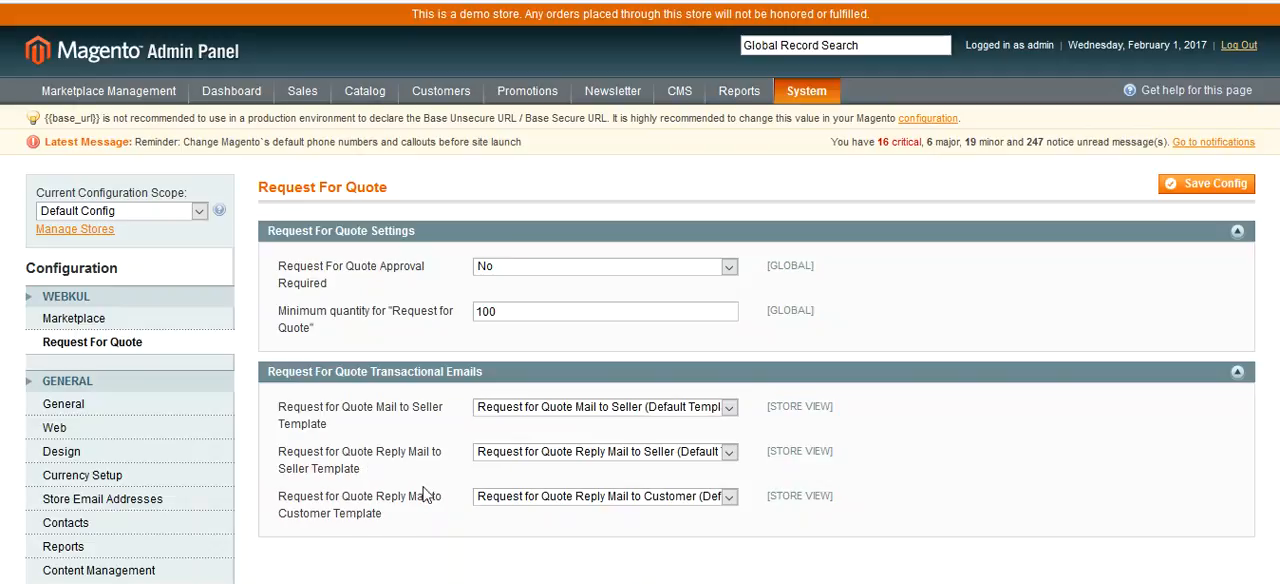
{"action": "left_click", "coordinate": [700, 410]}
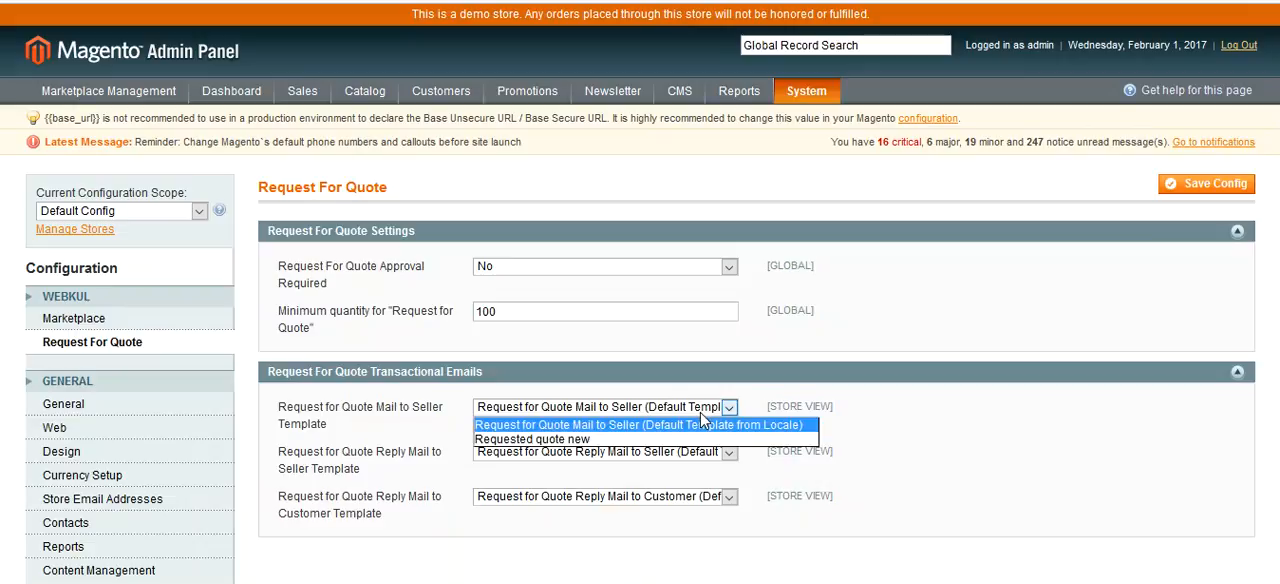
{"action": "left_click", "coordinate": [888, 444]}
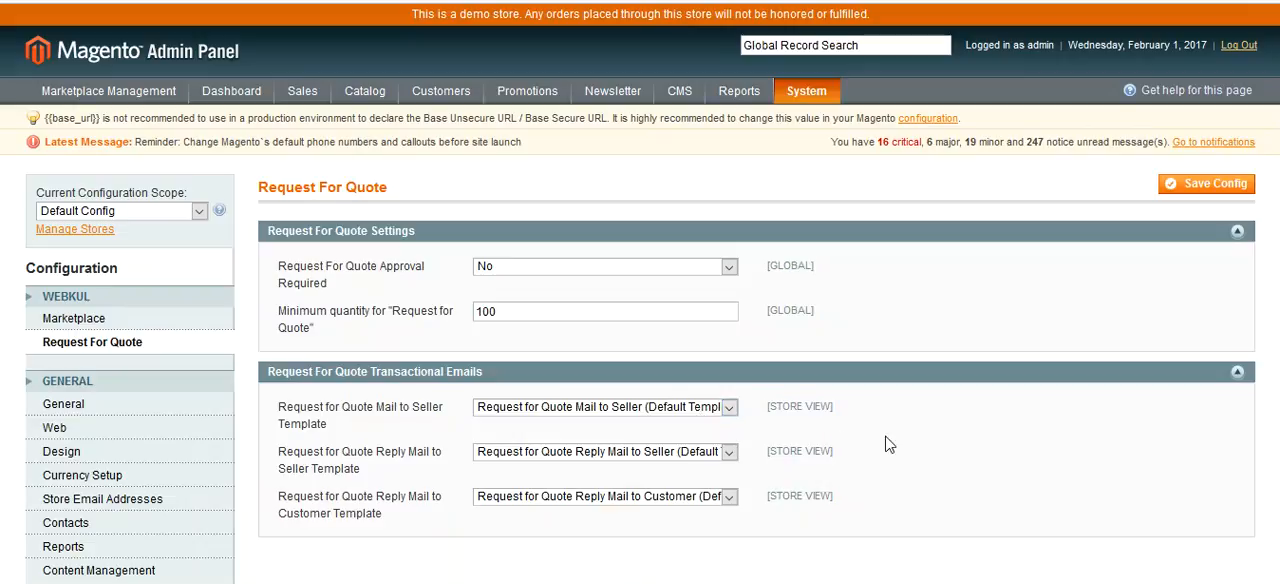
{"action": "left_click", "coordinate": [1214, 188]}
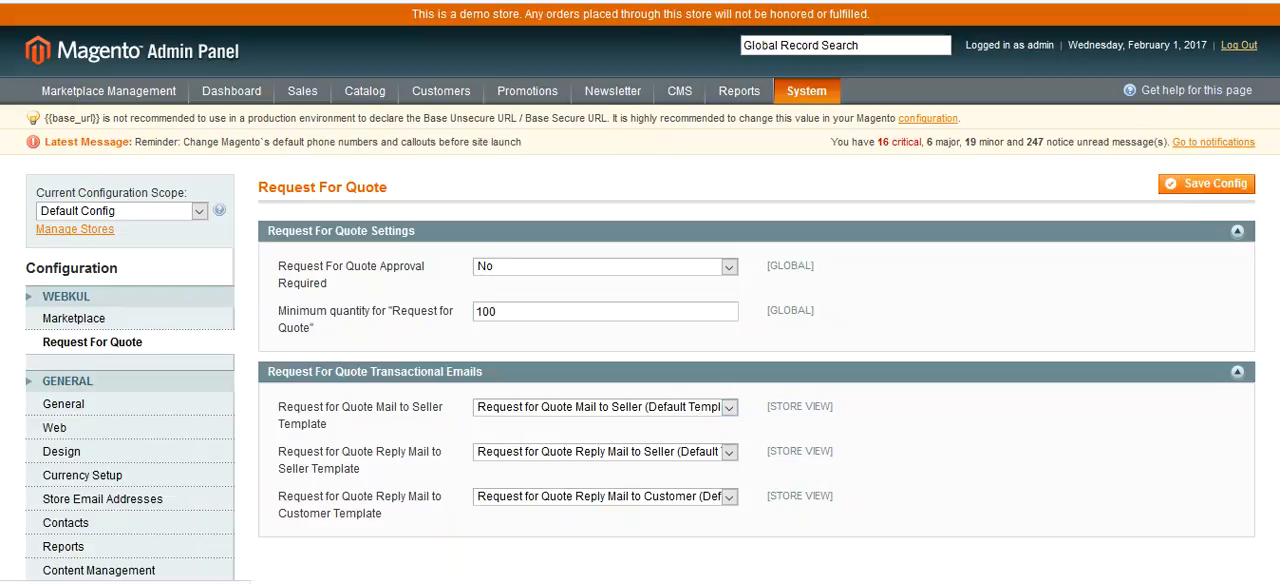
{"action": "scroll", "coordinate": [521, 263], "scroll_direction": "down", "scroll_amount": 3}
{"action": "scroll", "coordinate": [487, 255], "scroll_direction": "up", "scroll_amount": 3}
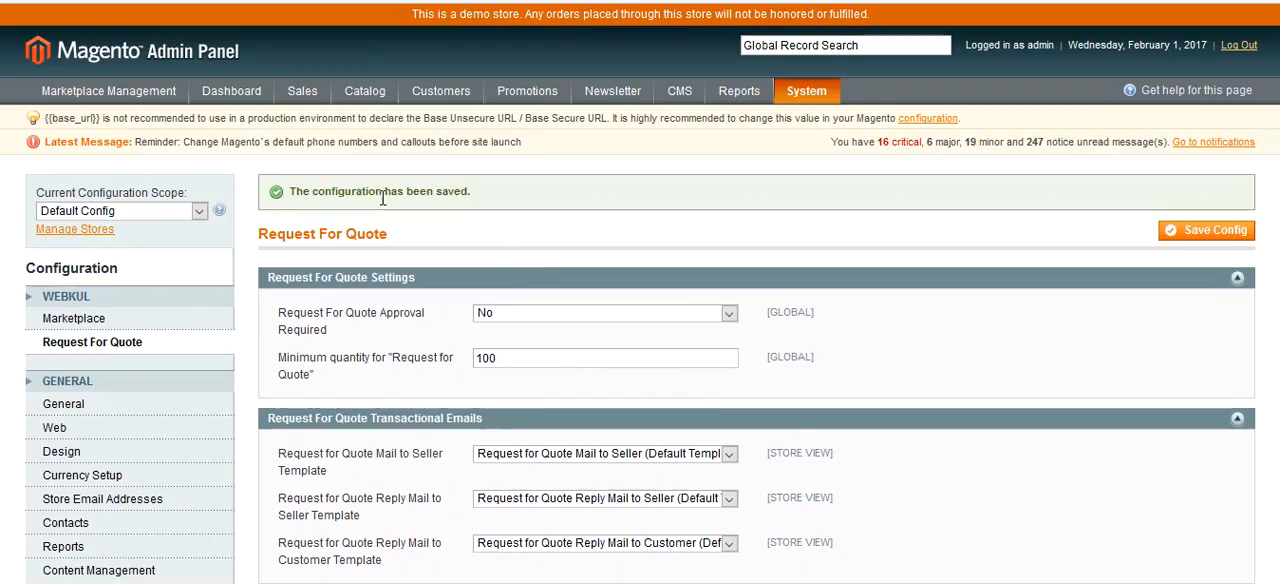
- Open Manage Requested Quotes and send the quotes with IDs 44 to 47 to sellers, confirming the action
{"action": "mouse_move", "coordinate": [160, 100]}
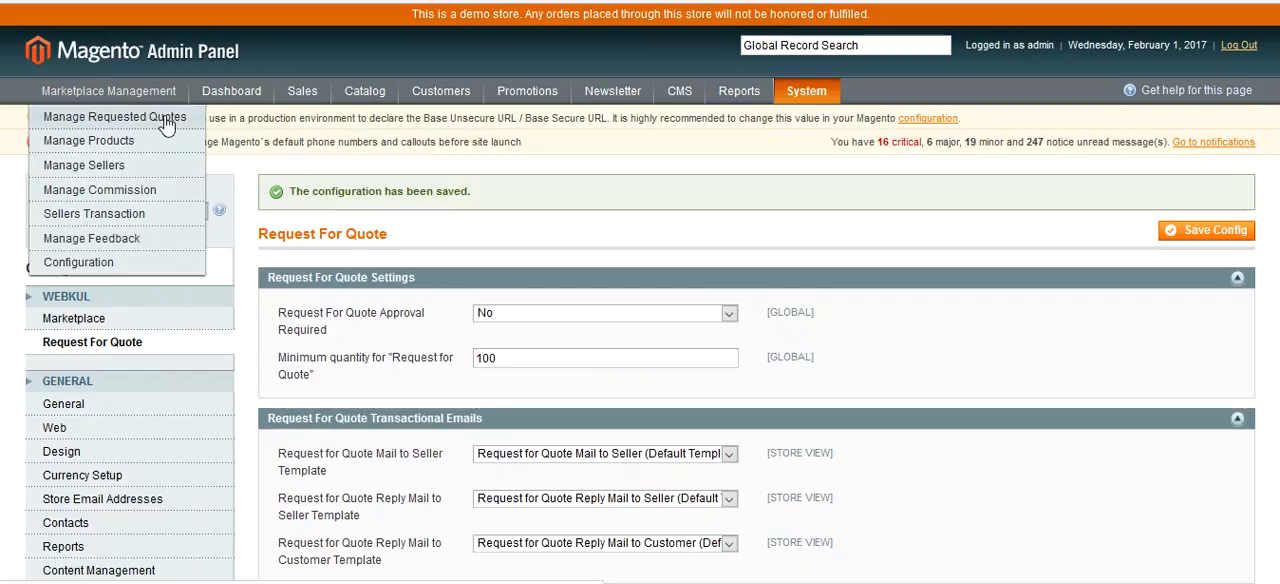
{"action": "left_click", "coordinate": [166, 124]}
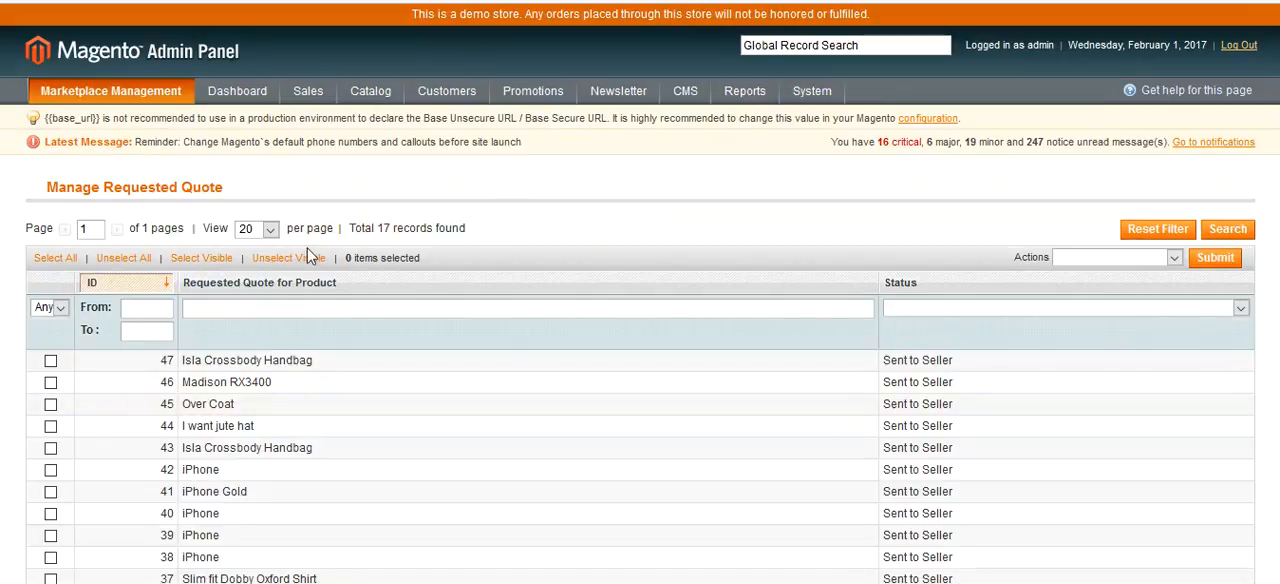
{"action": "scroll", "coordinate": [511, 523], "scroll_direction": "down", "scroll_amount": 3}
{"action": "scroll", "coordinate": [512, 447], "scroll_direction": "up", "scroll_amount": 3}
{"action": "scroll", "coordinate": [617, 269], "scroll_direction": "down", "scroll_amount": 2}
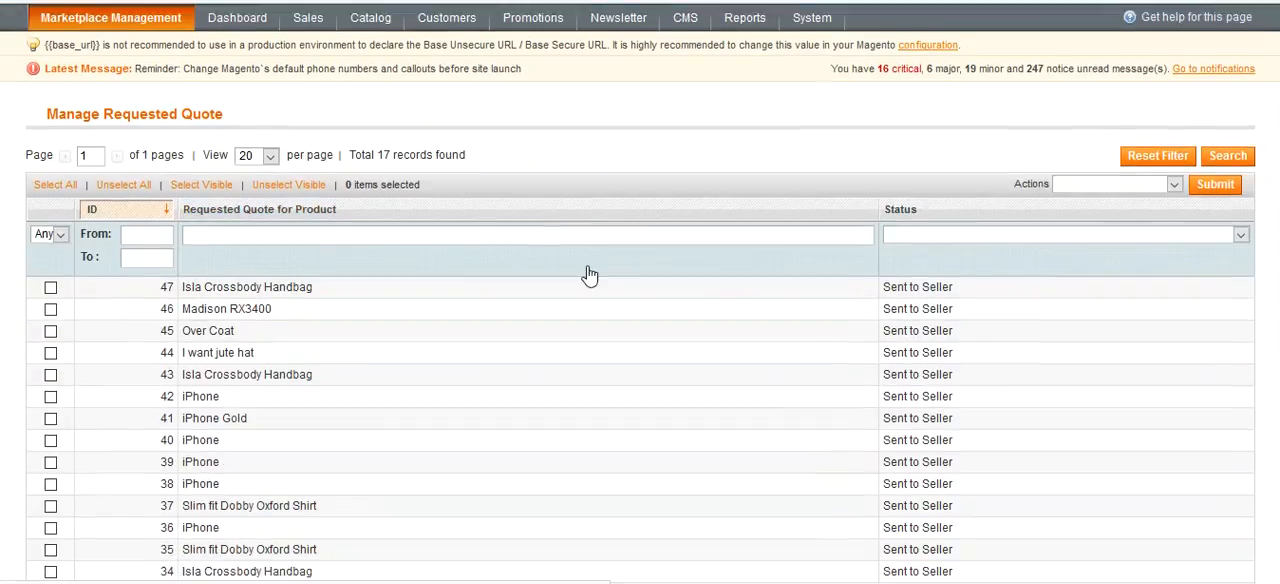
{"action": "left_click", "coordinate": [51, 253]}
{"action": "left_click", "coordinate": [51, 274]}
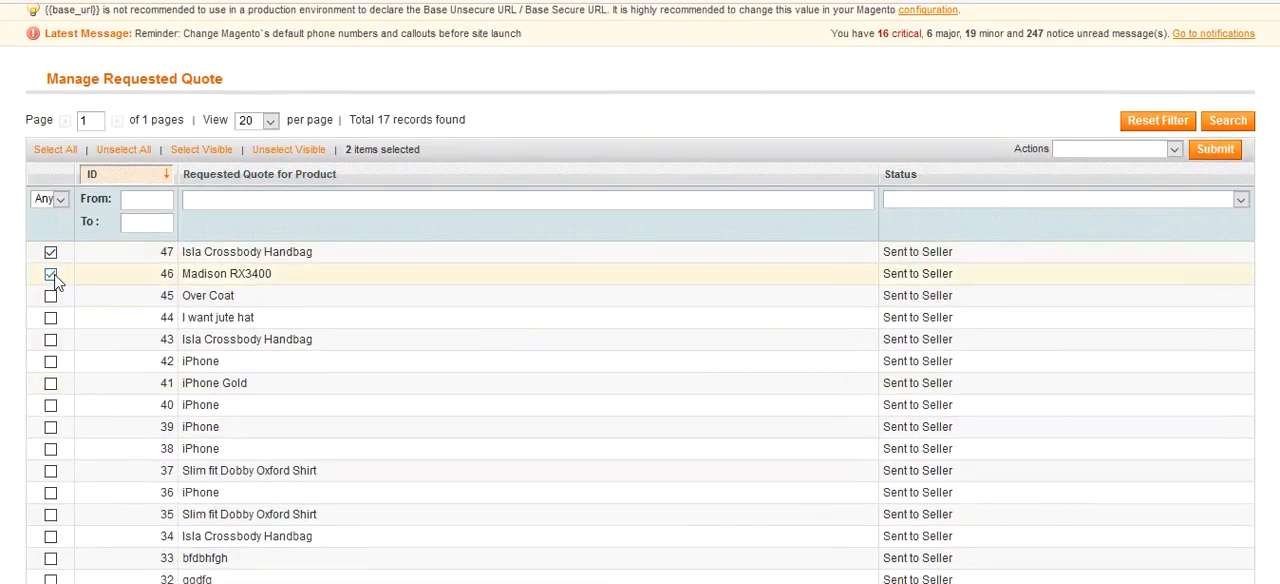
{"action": "left_click", "coordinate": [51, 296]}
{"action": "left_click", "coordinate": [51, 317]}
{"action": "left_click", "coordinate": [1166, 151]}
{"action": "left_click", "coordinate": [1100, 180]}
{"action": "left_click", "coordinate": [1216, 149]}
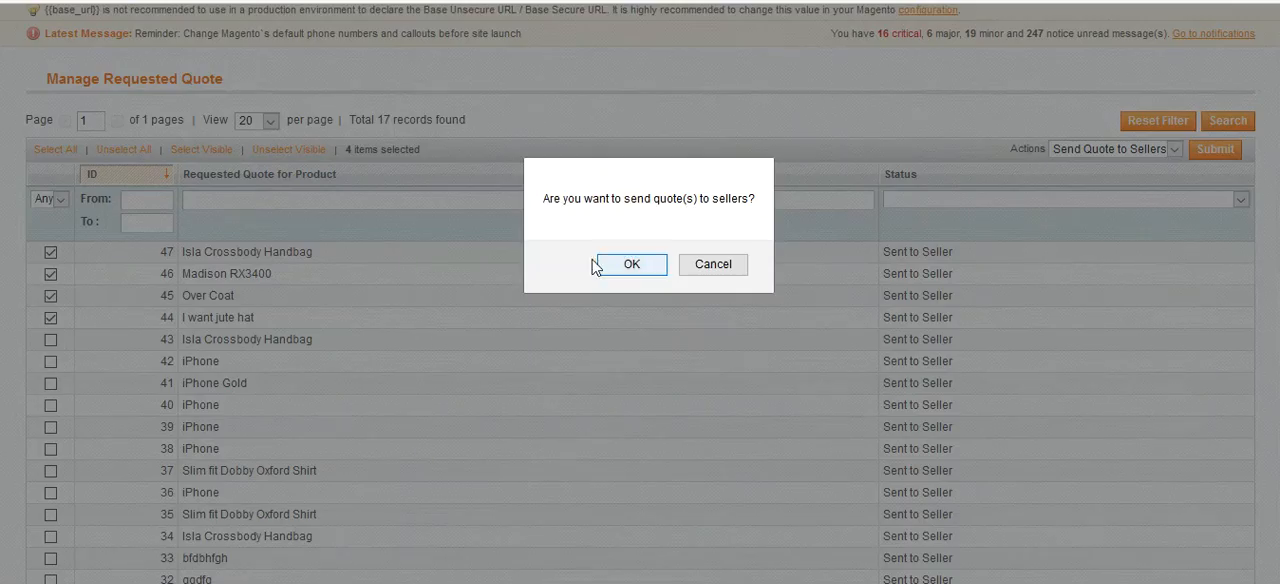
{"action": "left_click", "coordinate": [630, 264]}
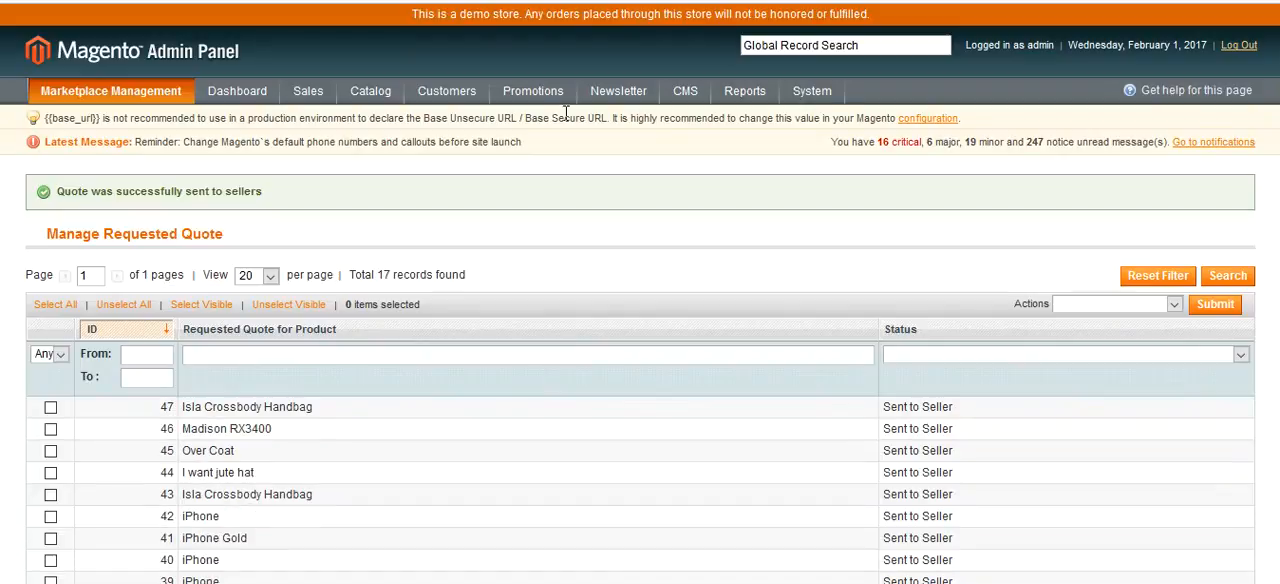
- Open the storefront Request For Quote page from the customer's account menu
{"action": "scroll", "coordinate": [557, 280], "scroll_direction": "down", "scroll_amount": 5}
{"action": "scroll", "coordinate": [557, 280], "scroll_direction": "up", "scroll_amount": 5}
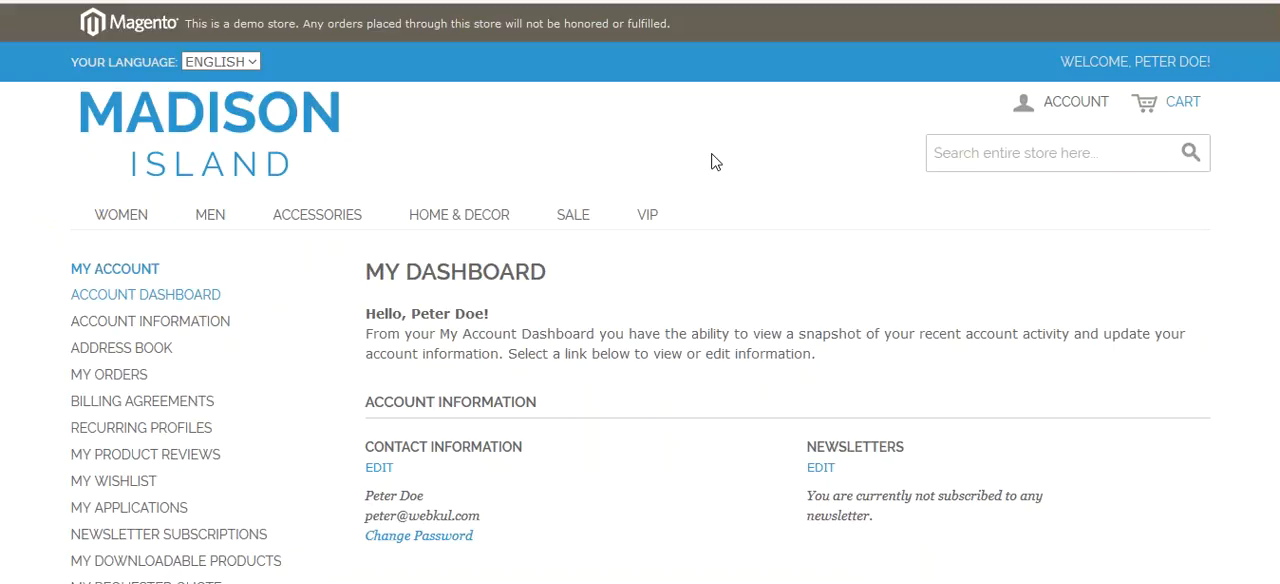
{"action": "scroll", "coordinate": [713, 160], "scroll_direction": "down", "scroll_amount": 5}
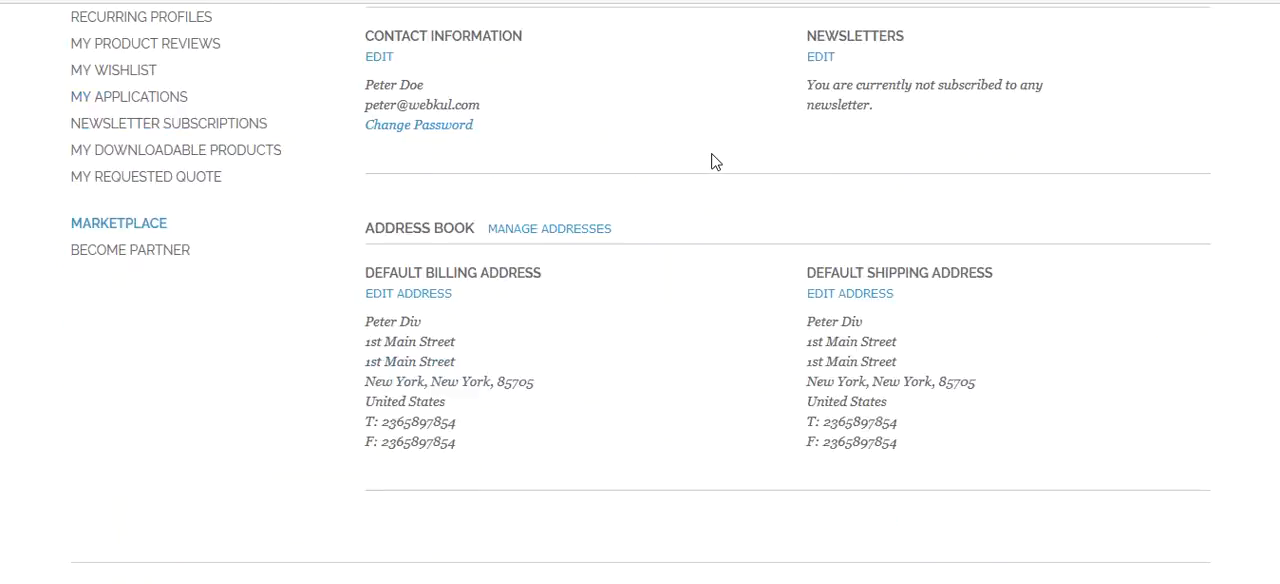
{"action": "scroll", "coordinate": [713, 160], "scroll_direction": "up", "scroll_amount": 5}
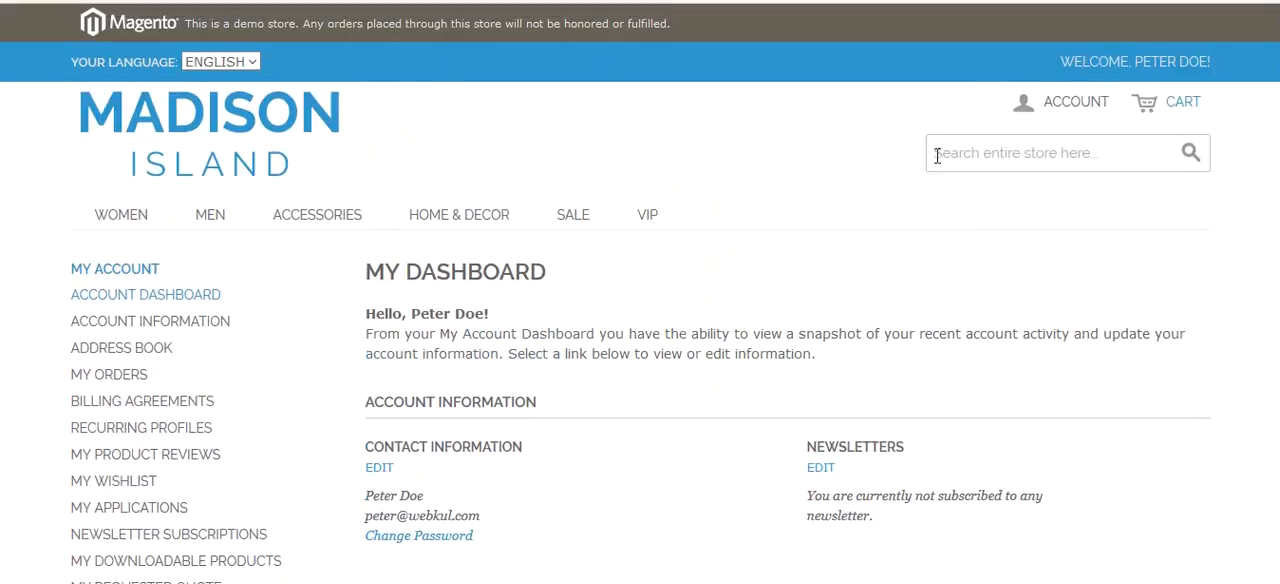
{"action": "left_click", "coordinate": [1085, 114]}
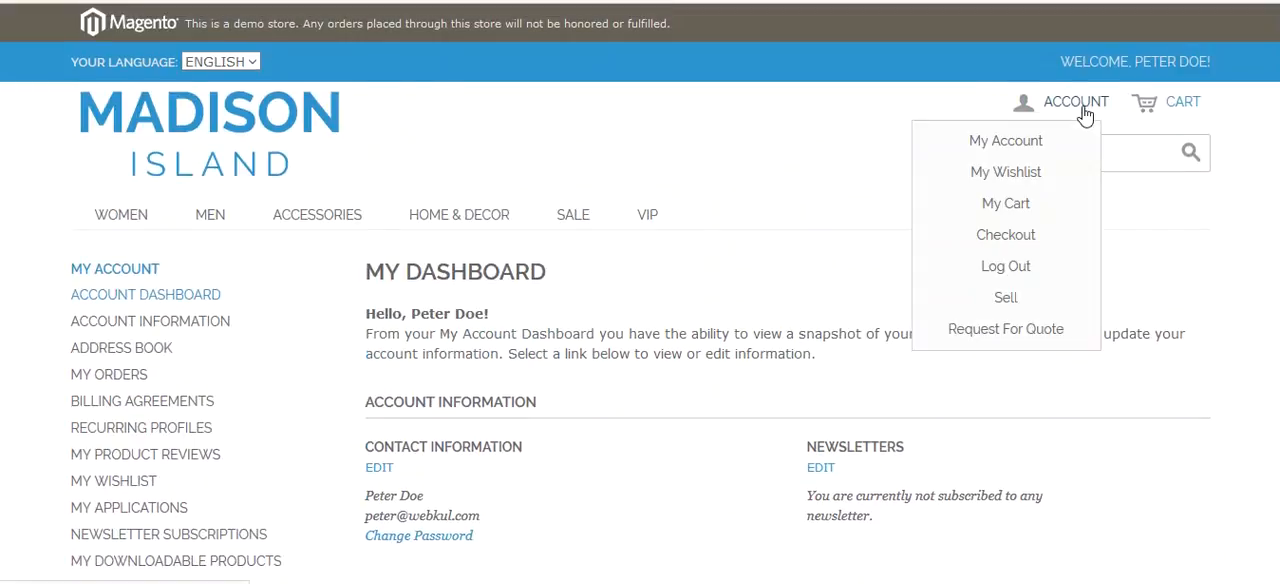
{"action": "left_click", "coordinate": [1030, 337]}
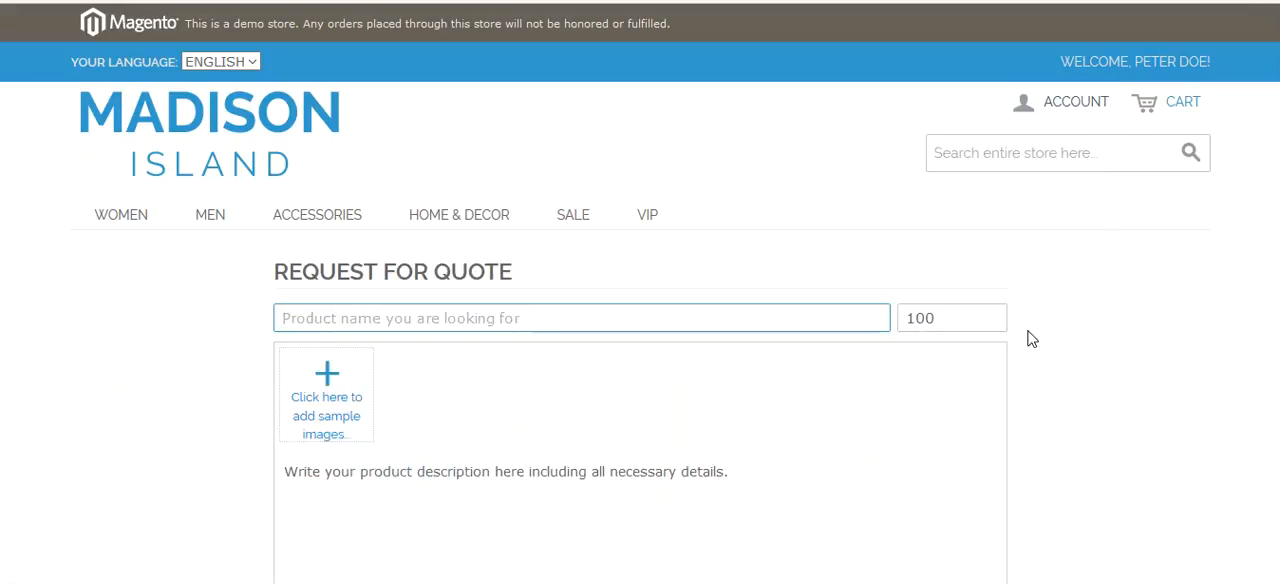
- Enter Shirt as the requested product name and set the requested quantity to 200
{"action": "left_click", "coordinate": [490, 317]}
{"action": "left_click", "coordinate": [622, 268]}
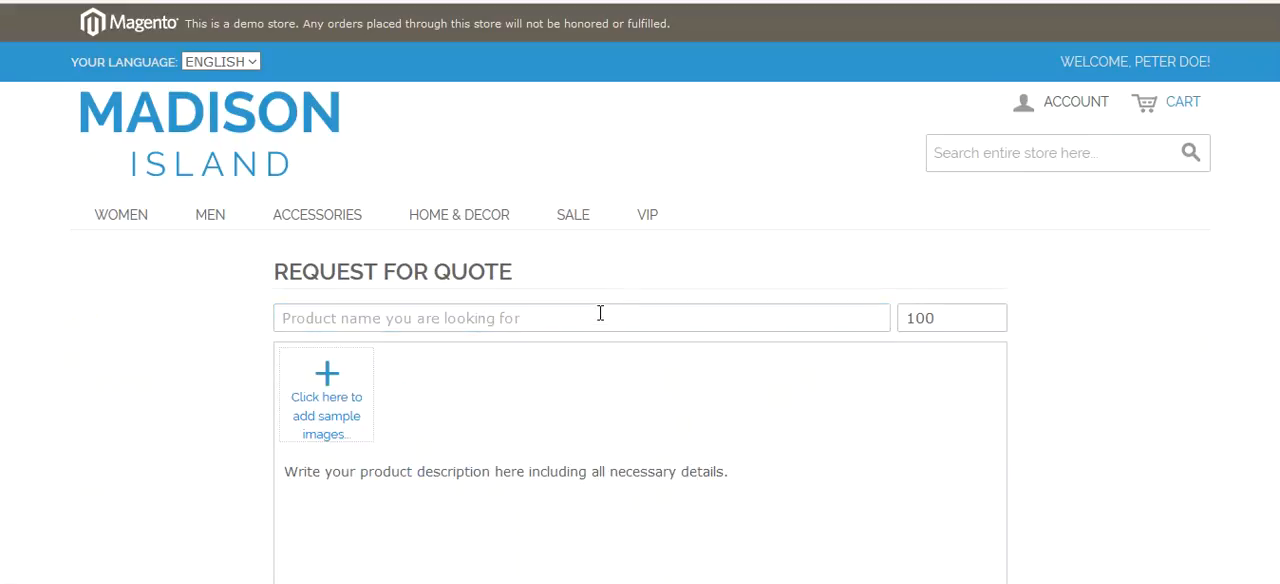
{"action": "left_click", "coordinate": [598, 321]}
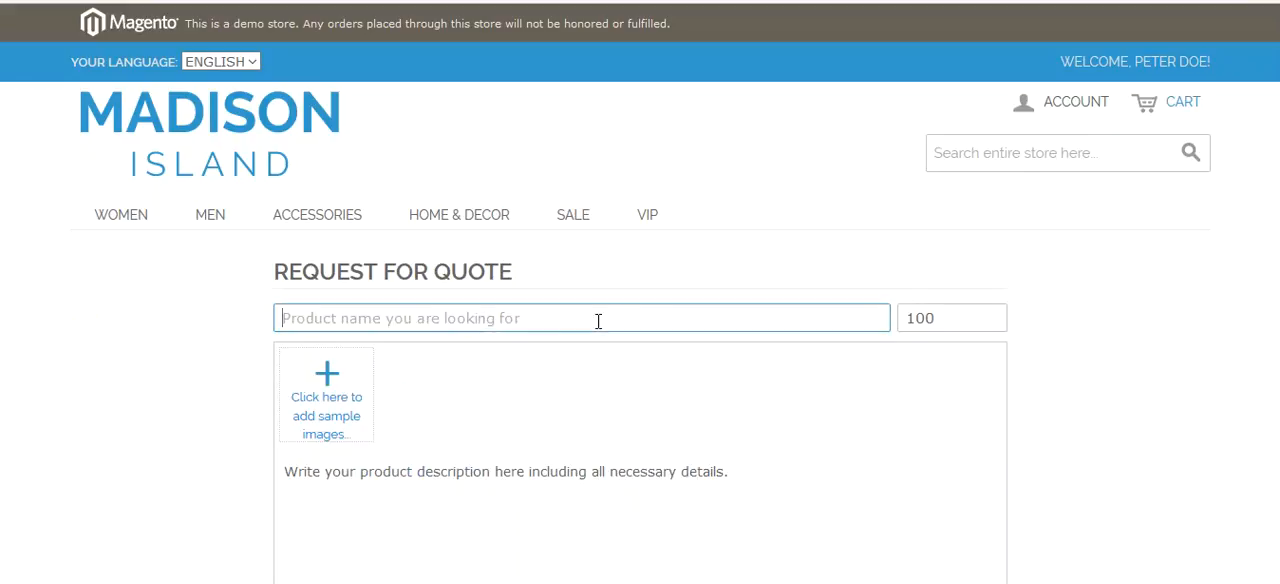
{"action": "type", "text": "Hat"}
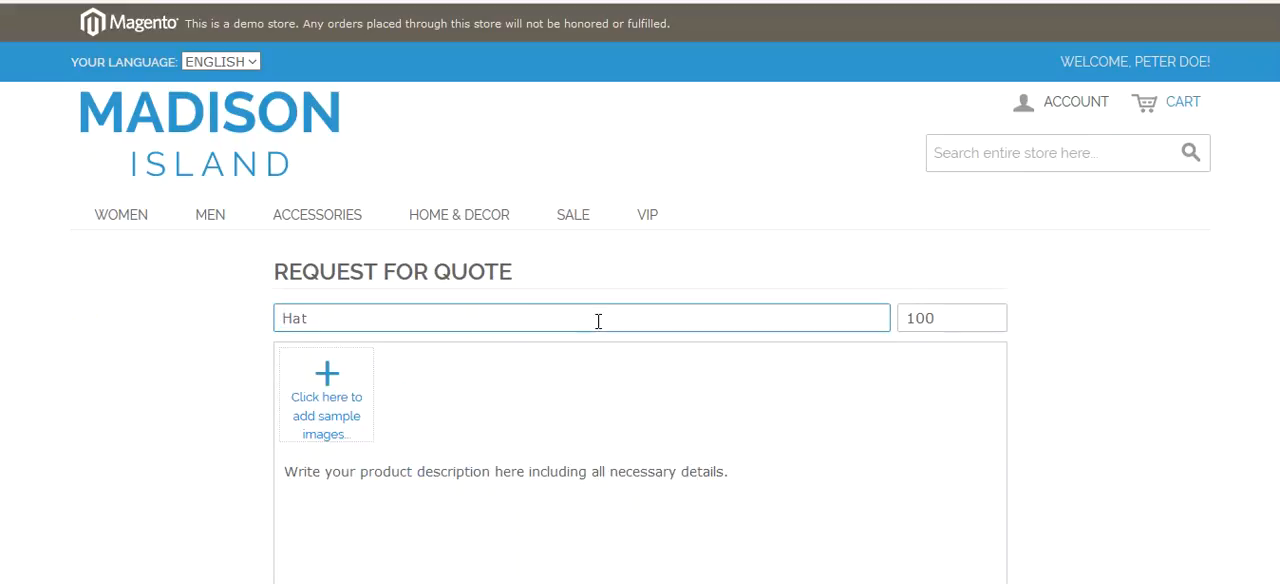
{"action": "key", "text": "BackSpace"}
{"action": "key", "text": "BackSpace"}
{"action": "key", "text": "BackSpace"}
{"action": "type", "text": "Shirt"}
{"action": "left_click_drag", "start_coordinate": [950, 318], "coordinate": [896, 321]}
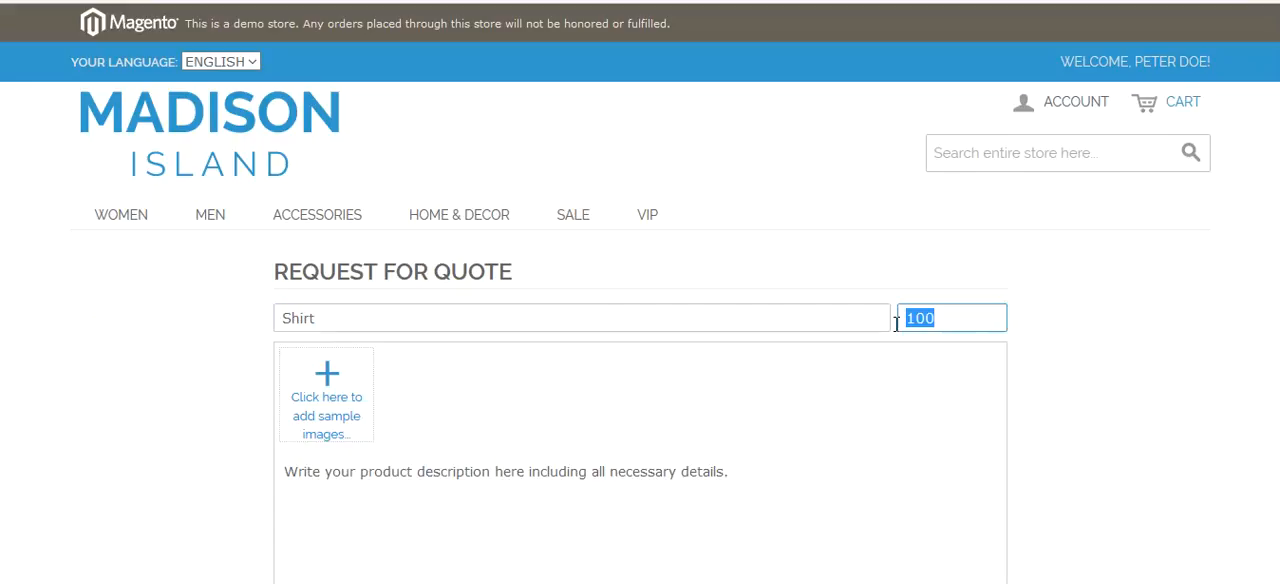
{"action": "type", "text": "200"}
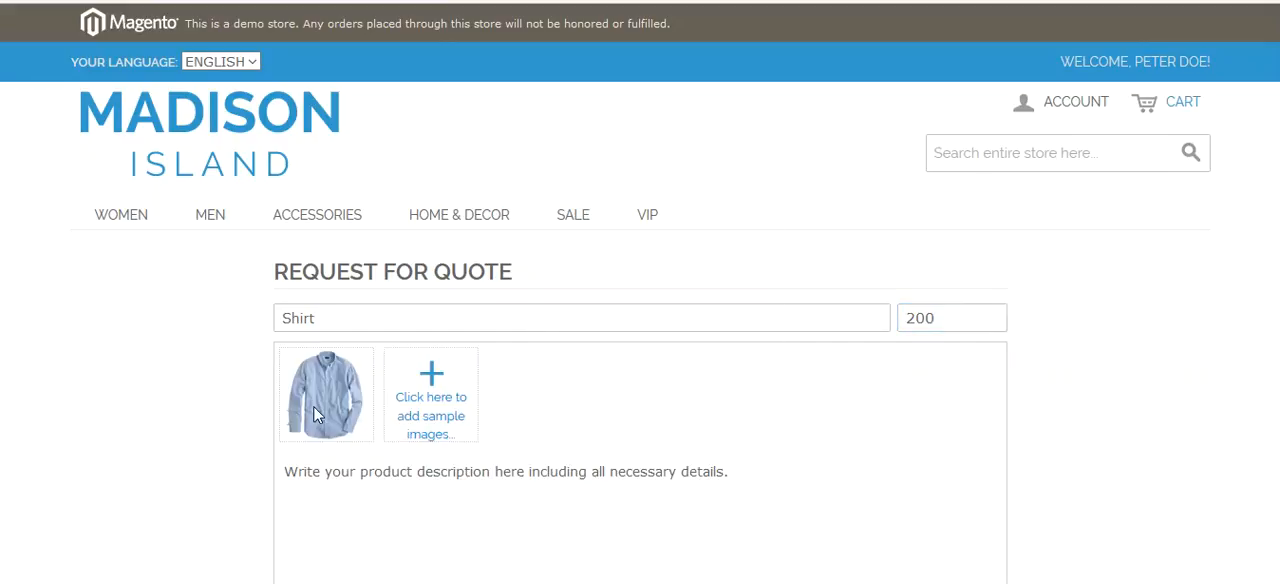
- Describe the request as "I need 200 quantity of shirts for my new client." and submit the quote request
{"action": "scroll", "coordinate": [437, 405], "scroll_direction": "down", "scroll_amount": 1}
{"action": "left_click", "coordinate": [418, 363]}
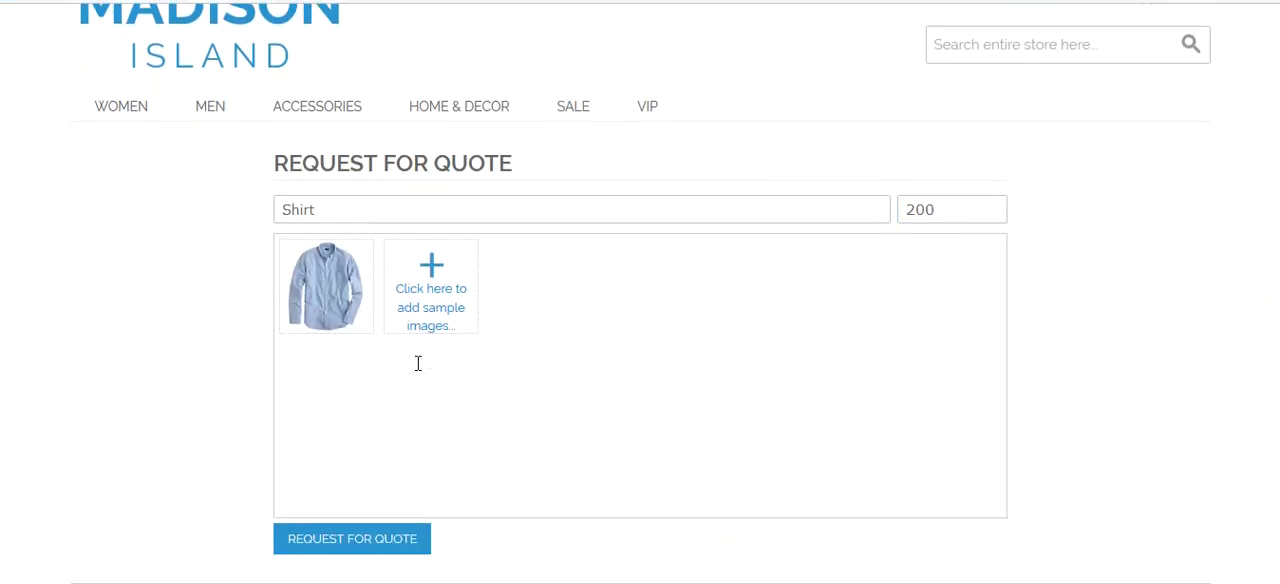
{"action": "type", "text": "I need 200 quant"}
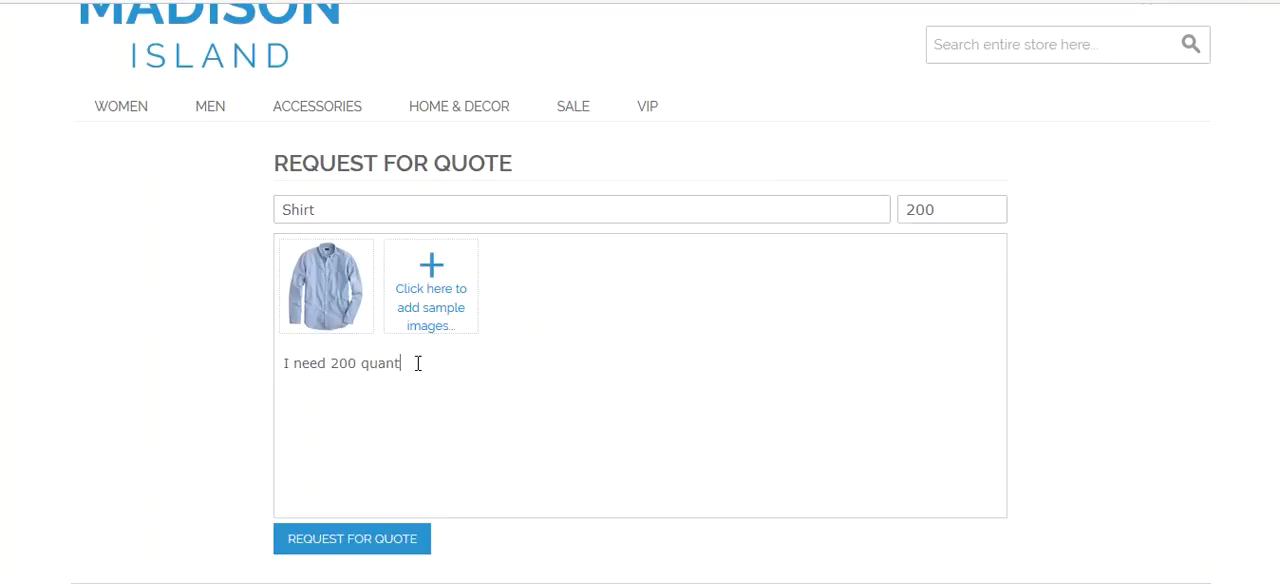
{"action": "type", "text": "ity of shirts for my new cli"}
{"action": "key", "text": "BackSpace"}
{"action": "key", "text": "BackSpace"}
{"action": "type", "text": "cki"}
{"action": "key", "text": "BackSpace"}
{"action": "key", "text": "BackSpace"}
{"action": "type", "text": "lient."}
{"action": "scroll", "coordinate": [417, 363], "scroll_direction": "down", "scroll_amount": 3}
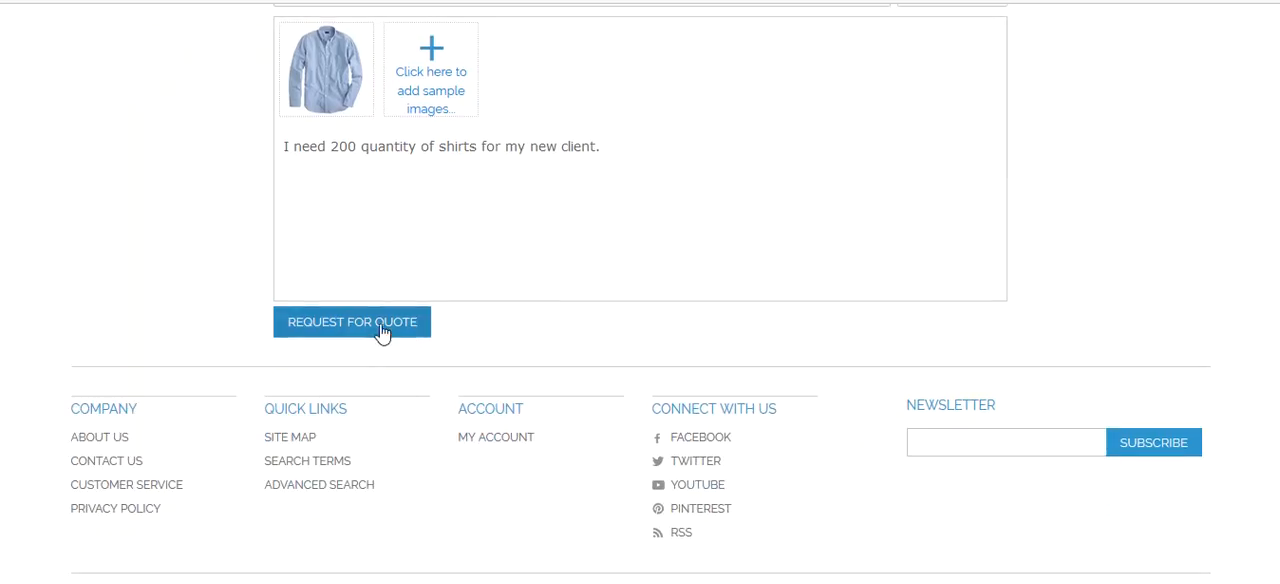
{"action": "left_click", "coordinate": [352, 321]}
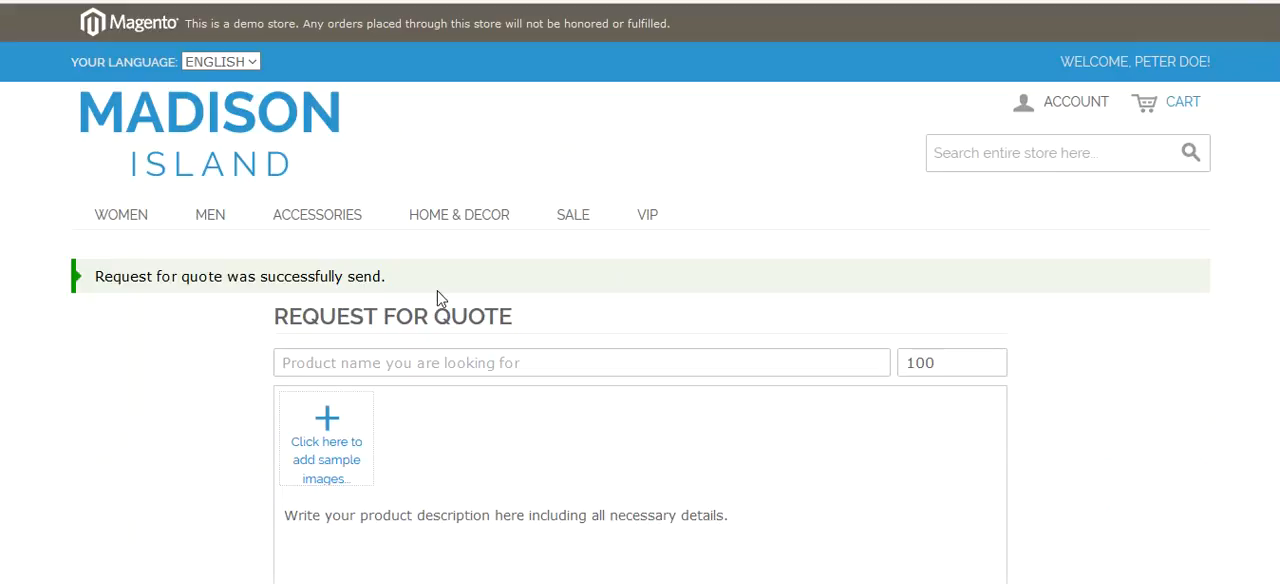
- Open the Shirt request from the My Requested Quote list in the customer account
{"action": "left_click", "coordinate": [1060, 104]}
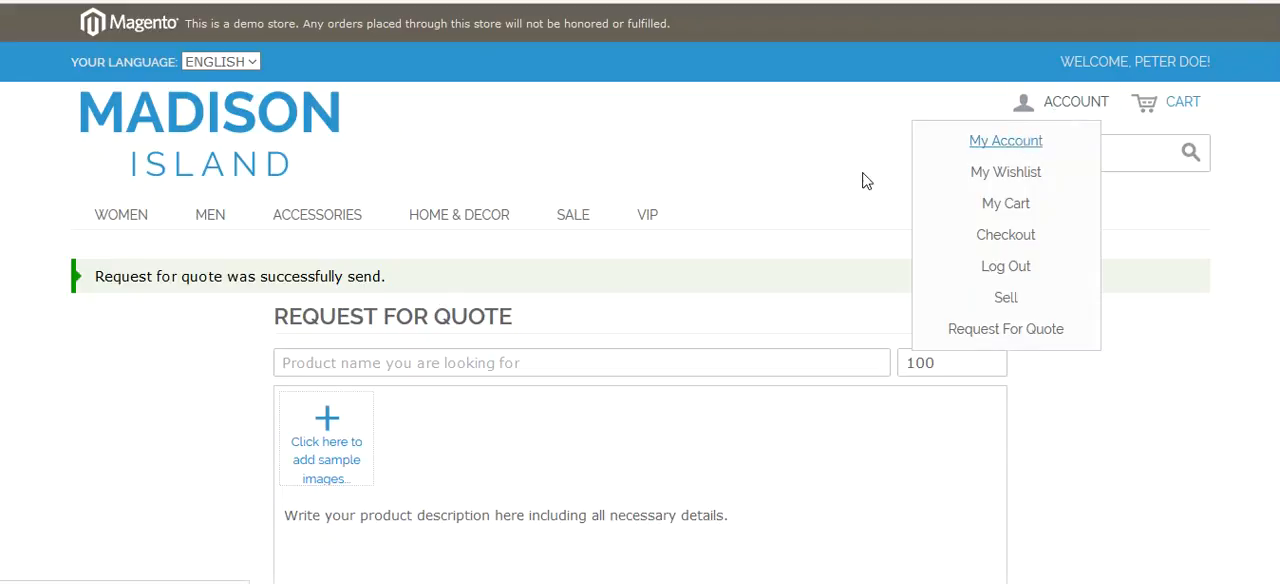
{"action": "scroll", "coordinate": [306, 349], "scroll_direction": "down", "scroll_amount": 3}
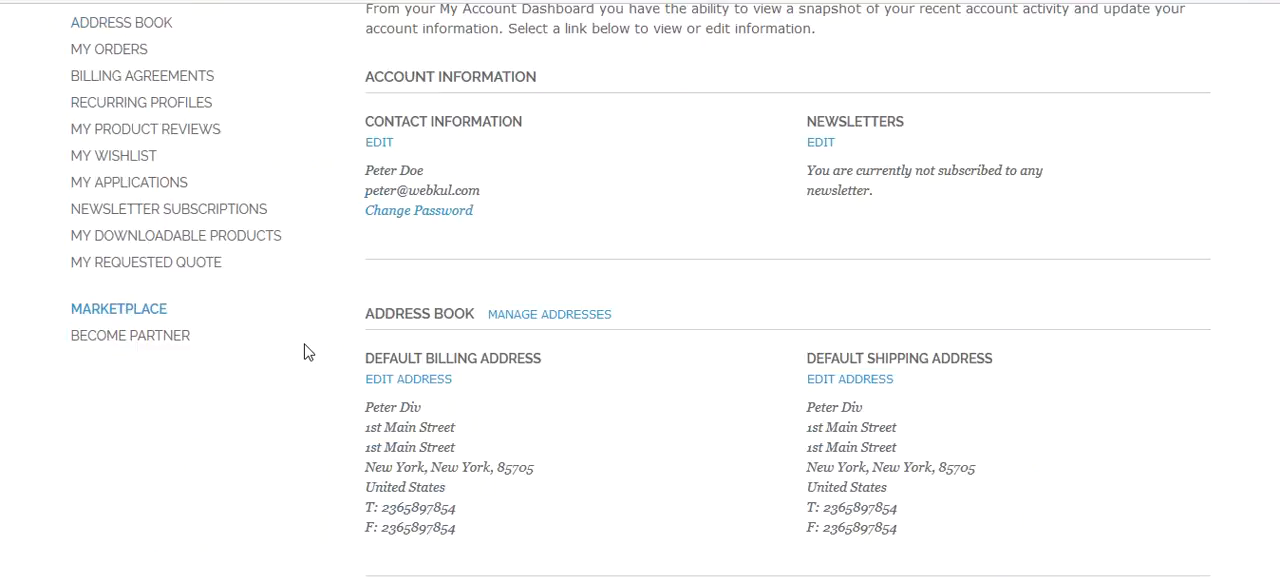
{"action": "left_click", "coordinate": [145, 264]}
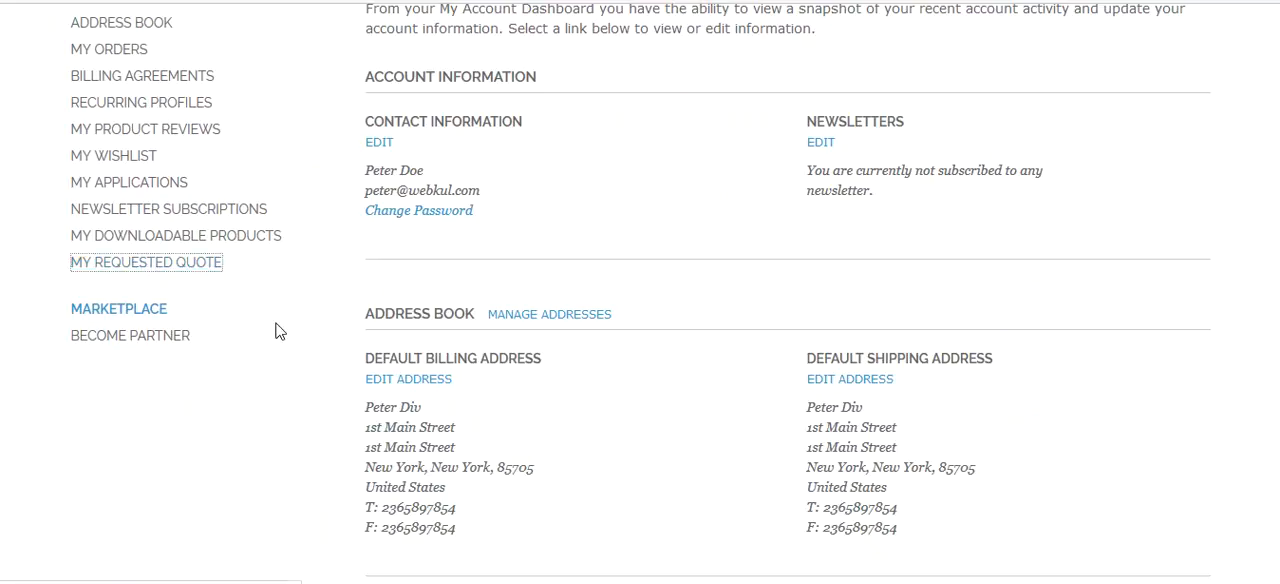
{"action": "scroll", "coordinate": [535, 320], "scroll_direction": "down", "scroll_amount": 3}
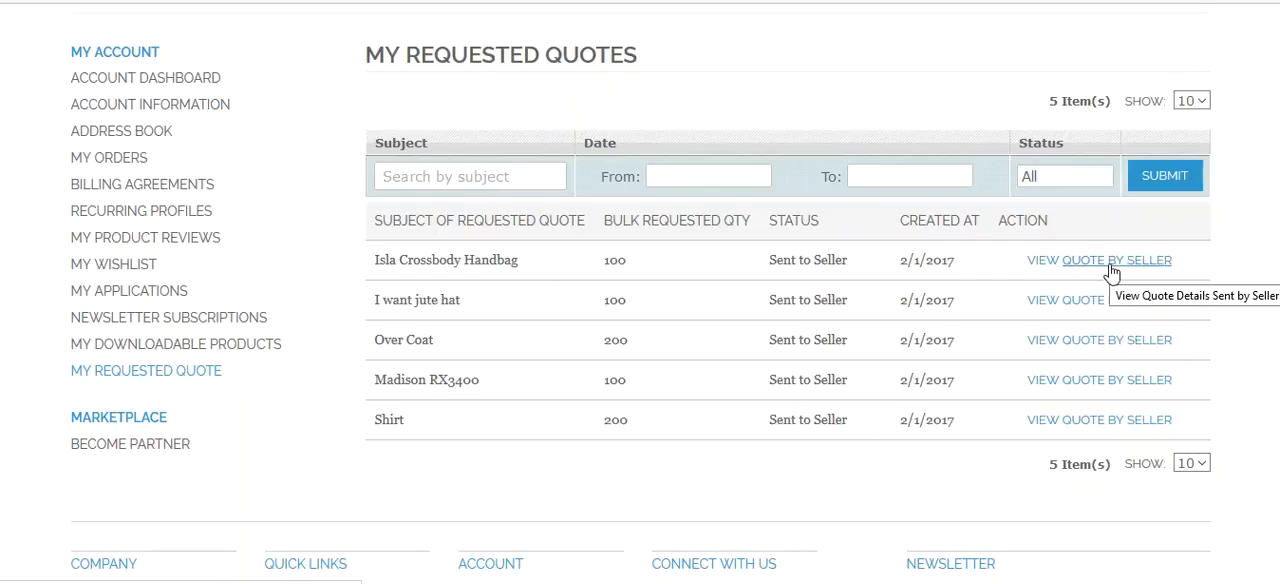
{"action": "left_click_drag", "start_coordinate": [378, 418], "coordinate": [400, 420]}
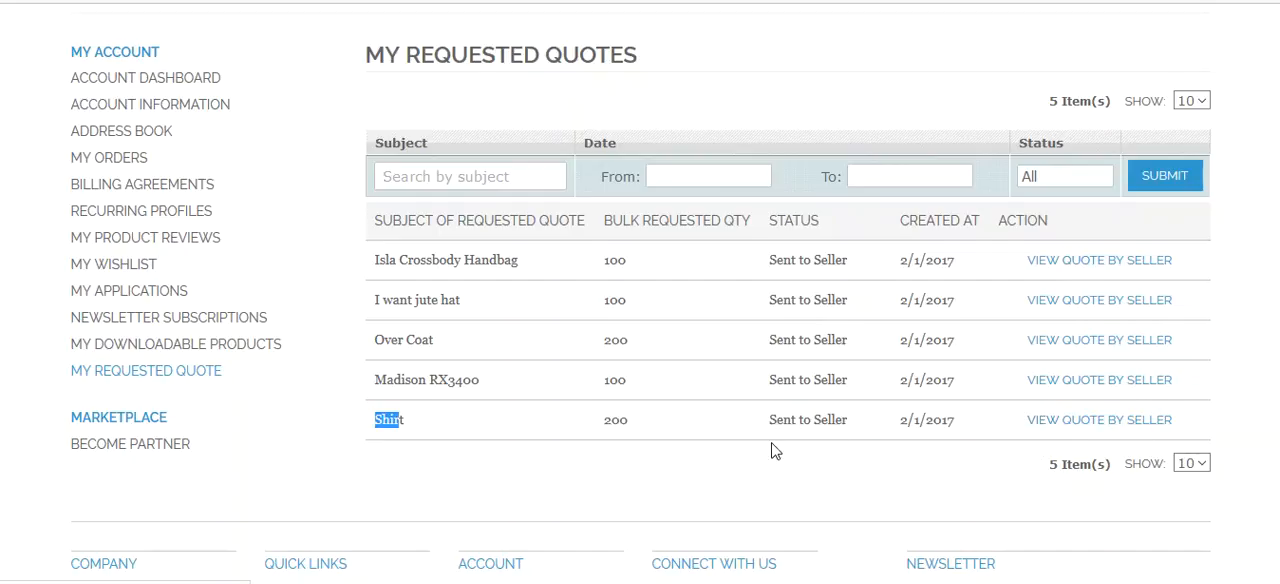
- Open the sellers the Shirt quote was sent to and view their answered quotes
{"action": "scroll", "coordinate": [806, 346], "scroll_direction": "down", "scroll_amount": 2}
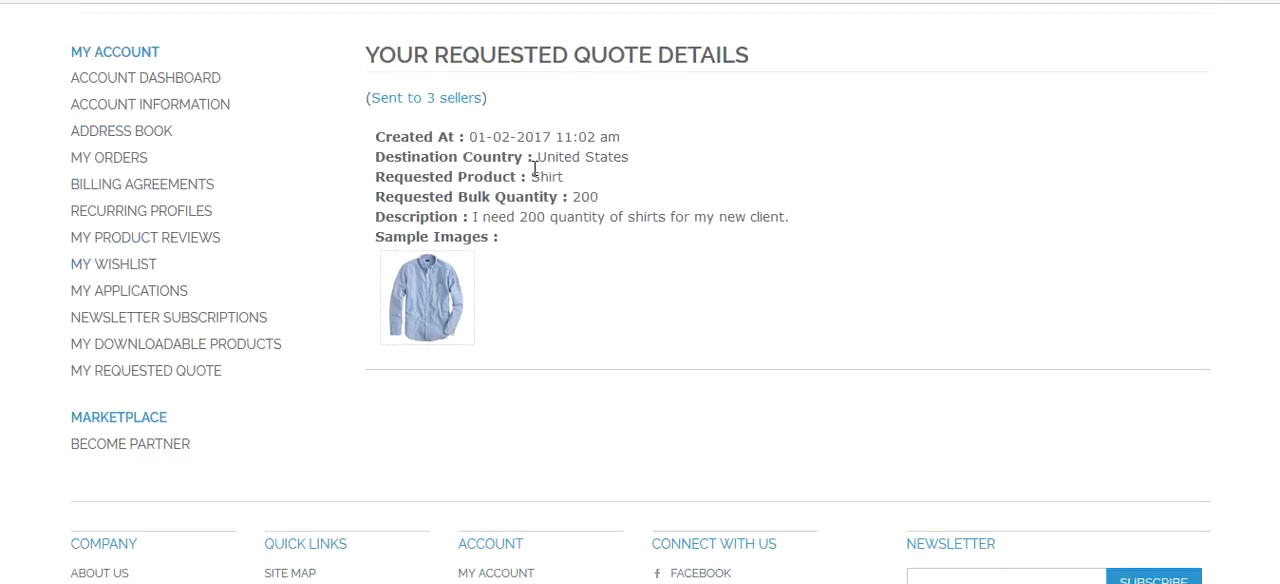
{"action": "left_click_drag", "start_coordinate": [468, 137], "coordinate": [636, 138]}
{"action": "left_click", "coordinate": [550, 186]}
{"action": "scroll", "coordinate": [686, 317], "scroll_direction": "up", "scroll_amount": 2}
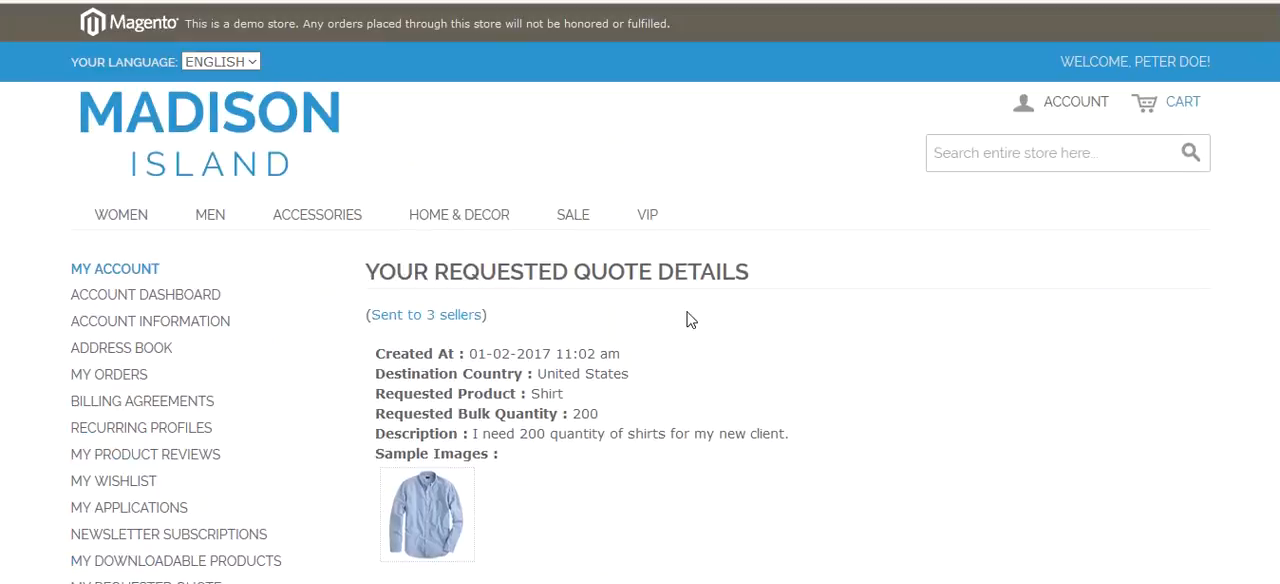
{"action": "left_click", "coordinate": [474, 316]}
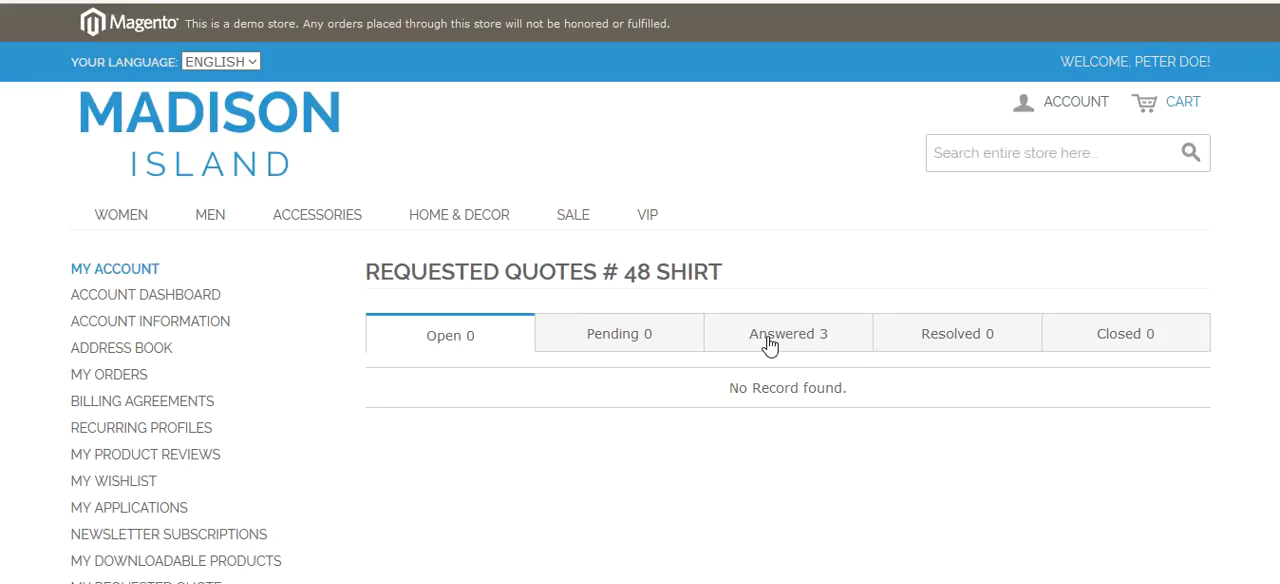
{"action": "left_click", "coordinate": [770, 346]}
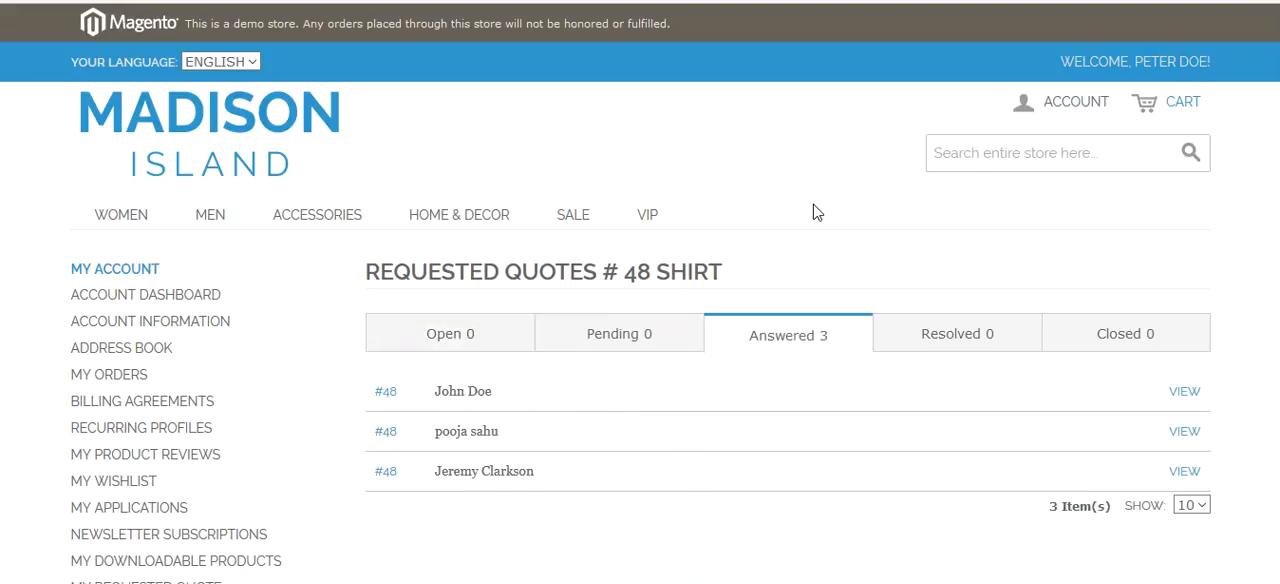
{"action": "key", "text": "alt+Left"}
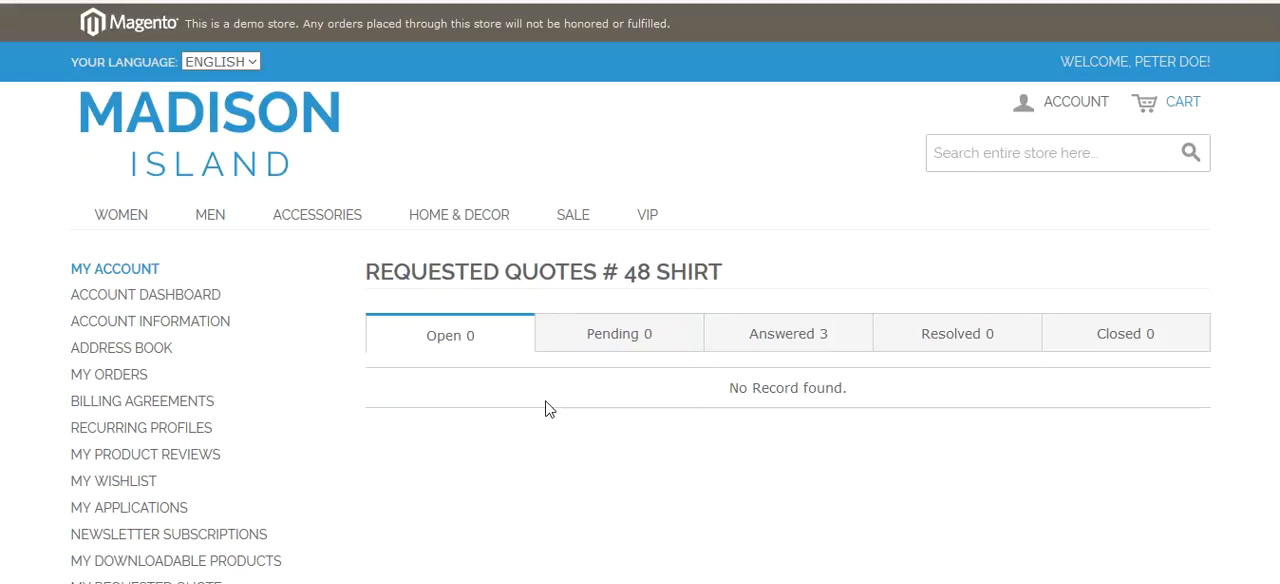
- Open the first seller's answered Shirt quote and send the reply message "Please reply"
{"action": "left_click", "coordinate": [592, 341]}
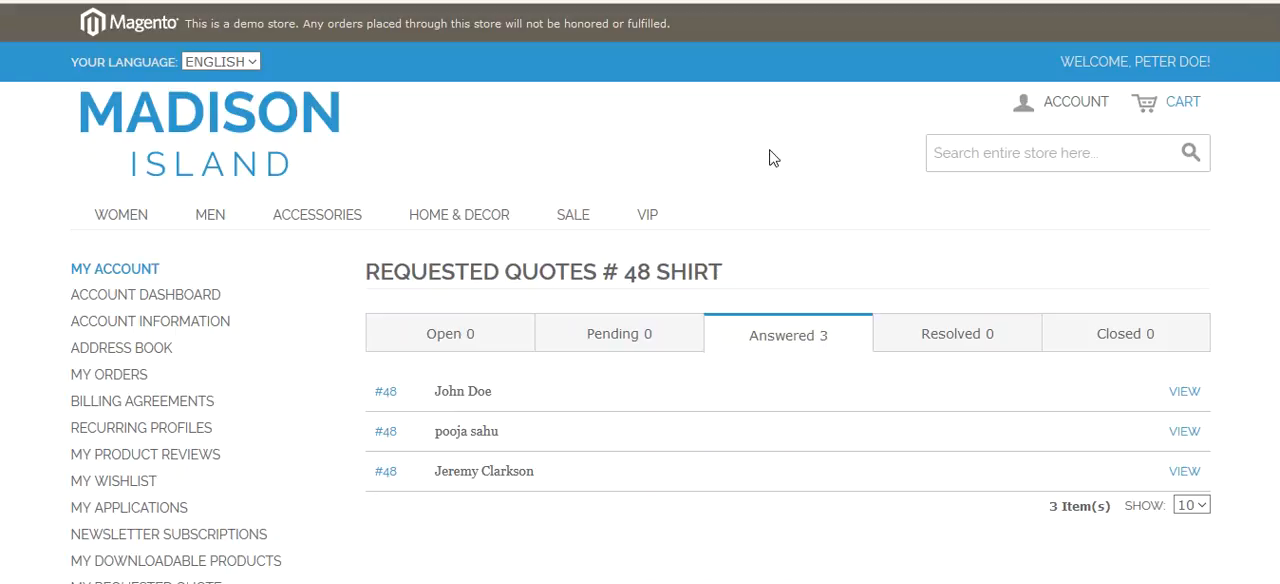
{"action": "left_click", "coordinate": [945, 345]}
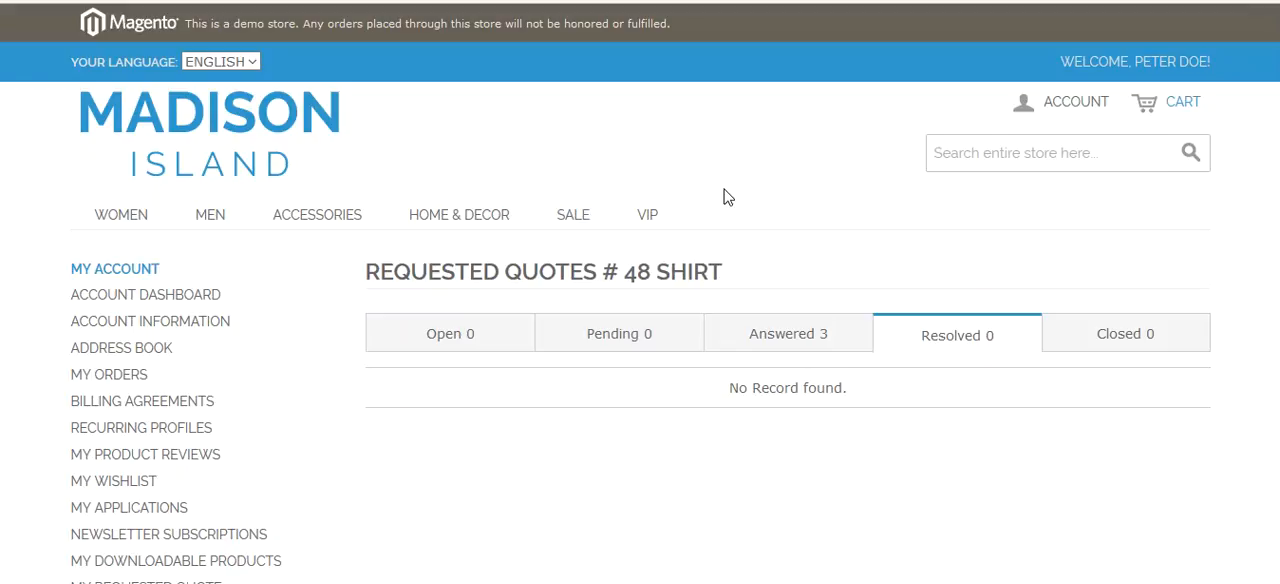
{"action": "left_click", "coordinate": [823, 338]}
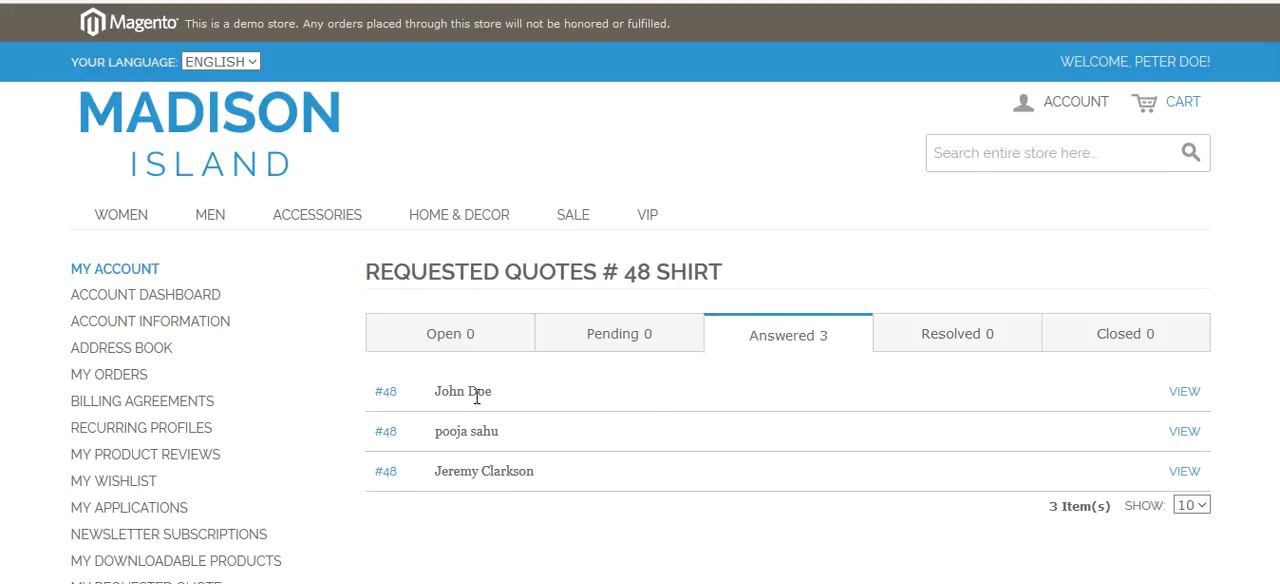
{"action": "left_click", "coordinate": [1193, 394]}
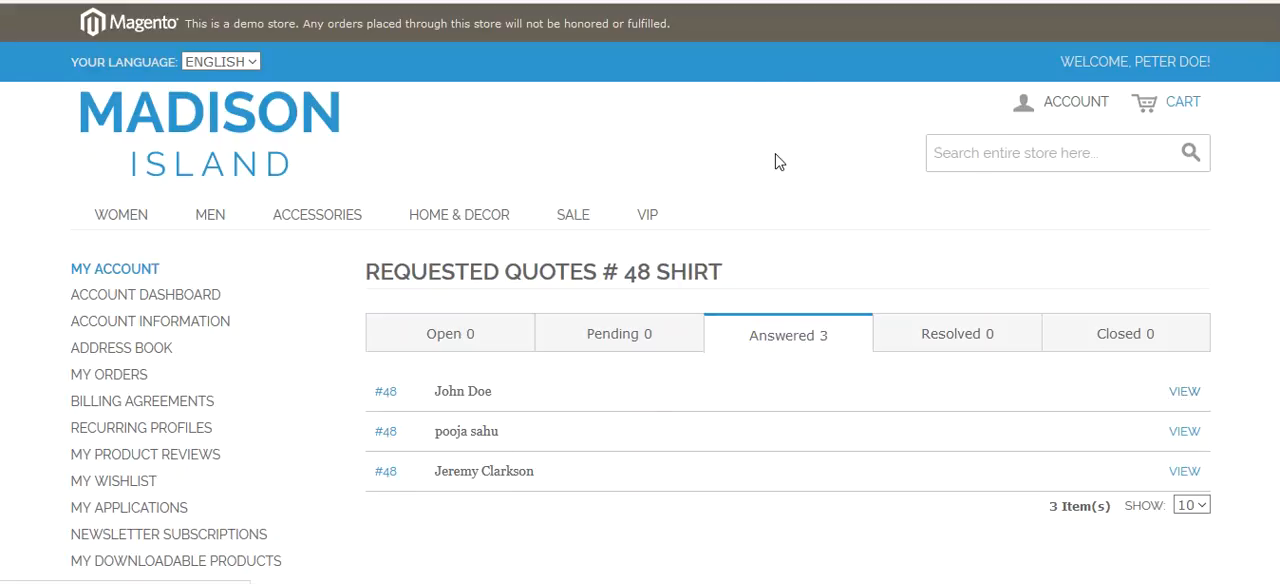
{"action": "scroll", "coordinate": [777, 160], "scroll_direction": "down", "scroll_amount": 4}
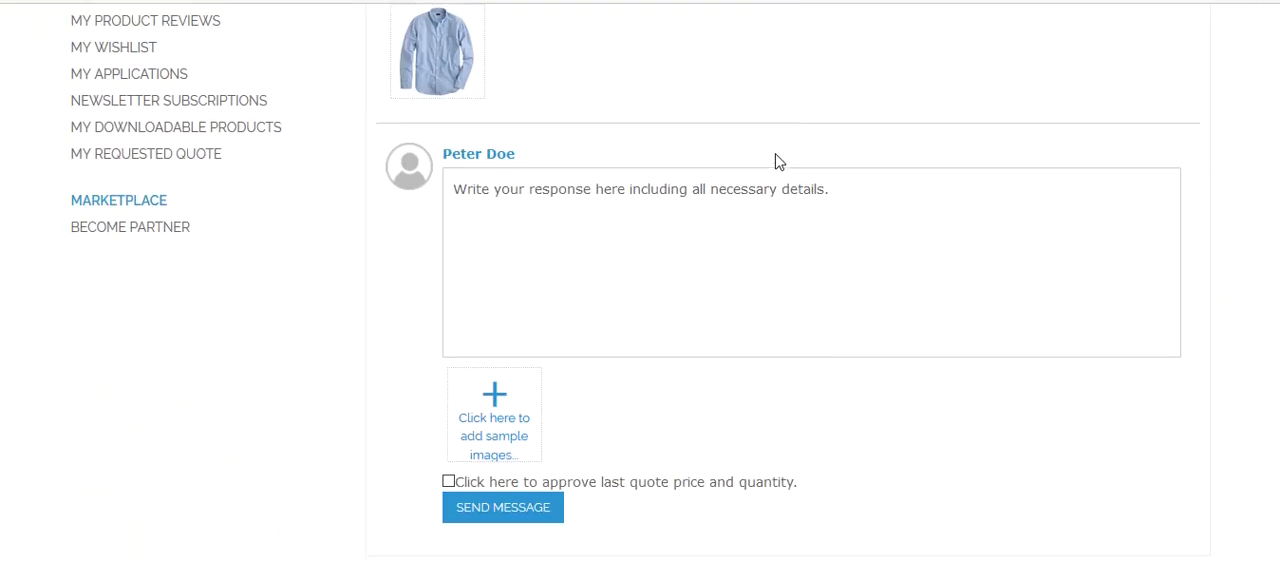
{"action": "scroll", "coordinate": [568, 256], "scroll_direction": "up", "scroll_amount": 3}
{"action": "scroll", "coordinate": [568, 256], "scroll_direction": "down", "scroll_amount": 3}
{"action": "left_click", "coordinate": [568, 254]}
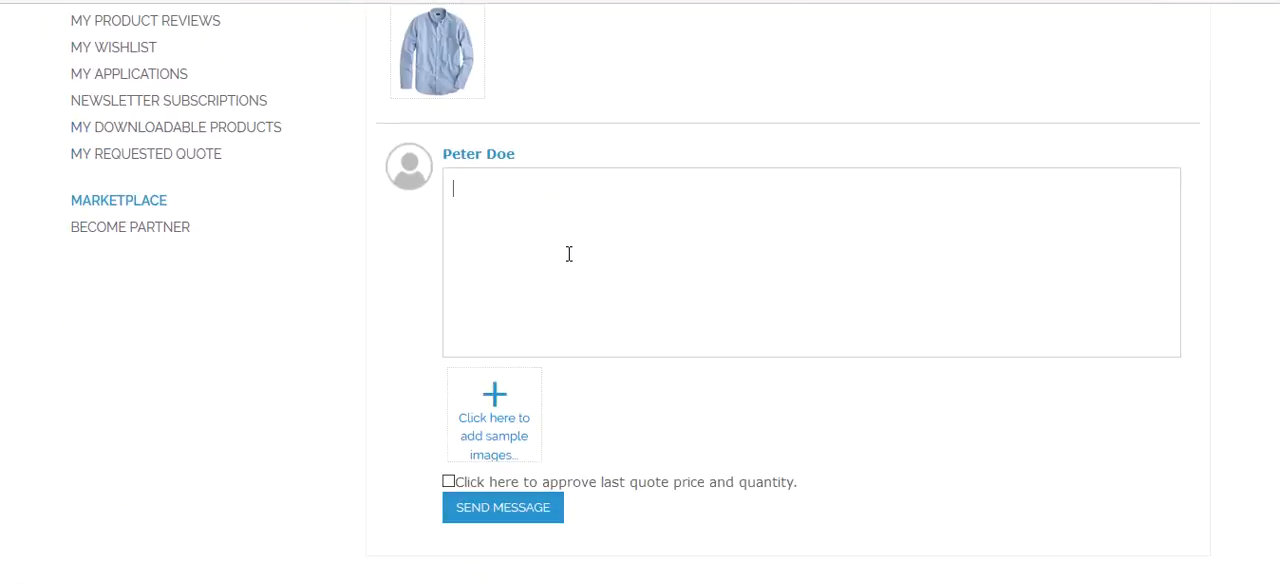
{"action": "type", "text": "Please reply"}
{"action": "left_click", "coordinate": [512, 513]}
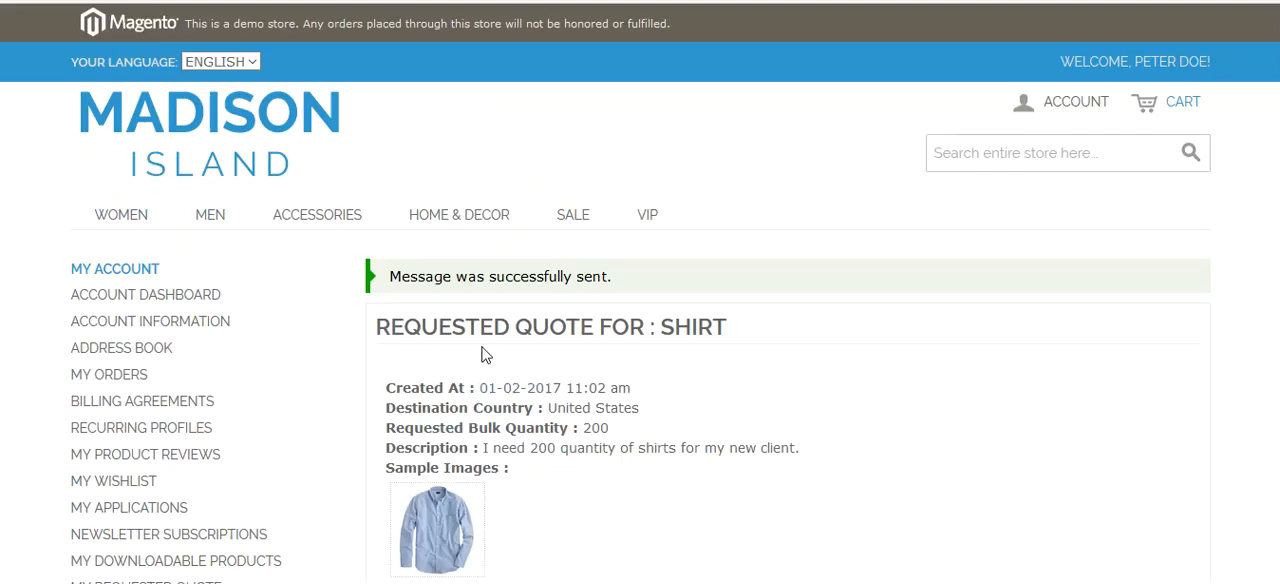
- In the seller account, open the Shirt request from All Requested Quotes
{"action": "scroll", "coordinate": [482, 352], "scroll_direction": "down", "scroll_amount": 3}
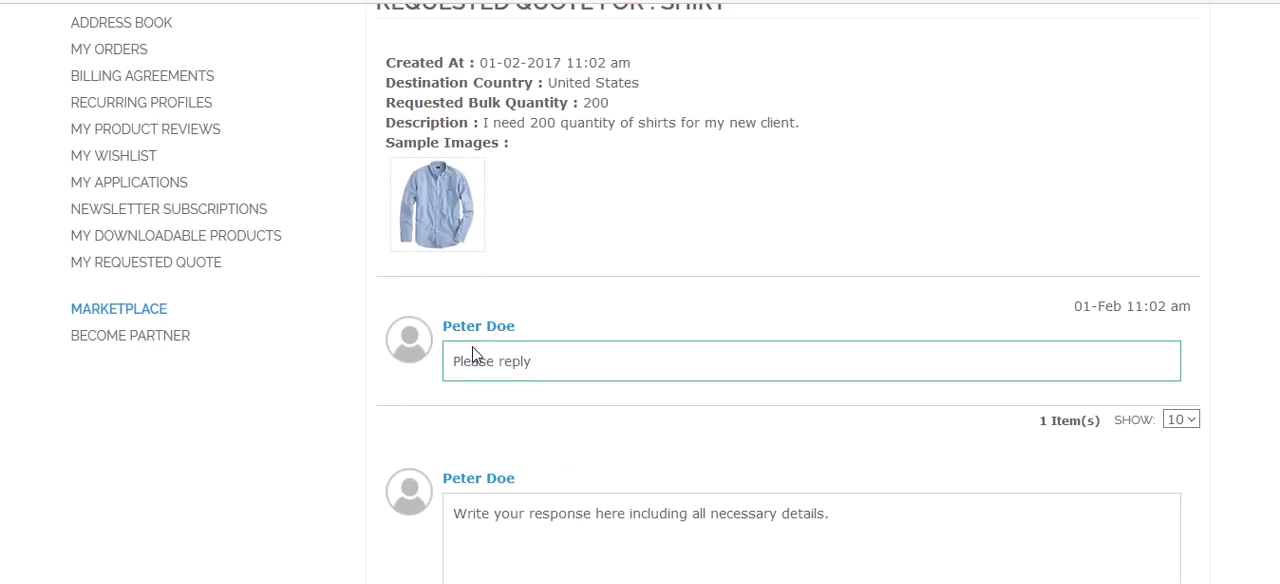
{"action": "scroll", "coordinate": [629, 323], "scroll_direction": "up", "scroll_amount": 3}
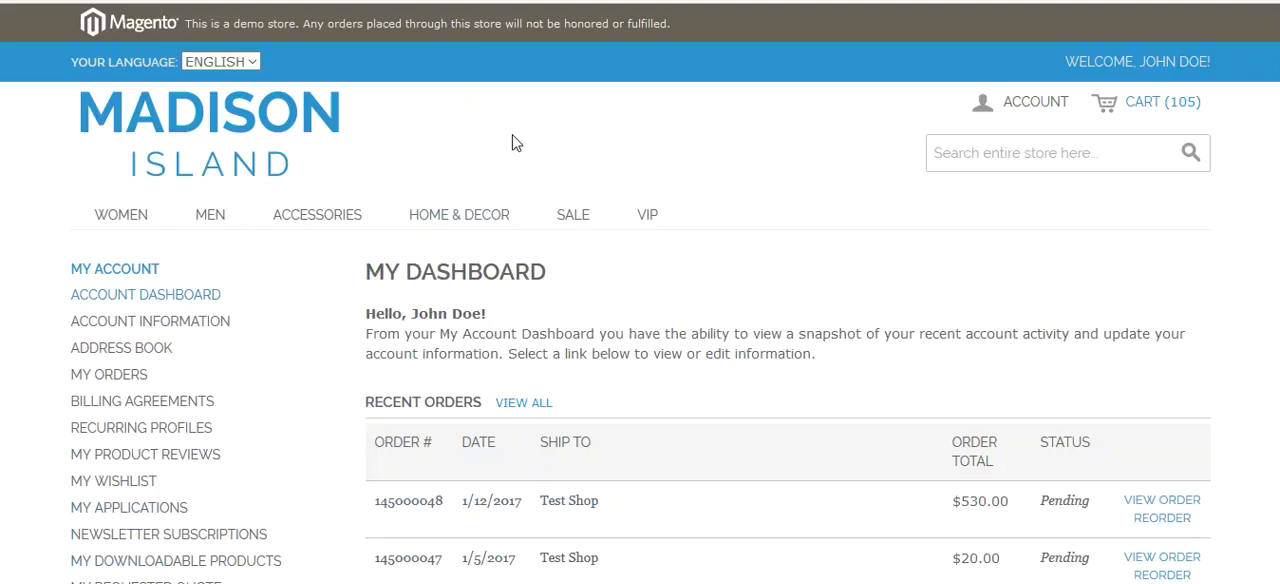
{"action": "scroll", "coordinate": [540, 200], "scroll_direction": "down", "scroll_amount": 3}
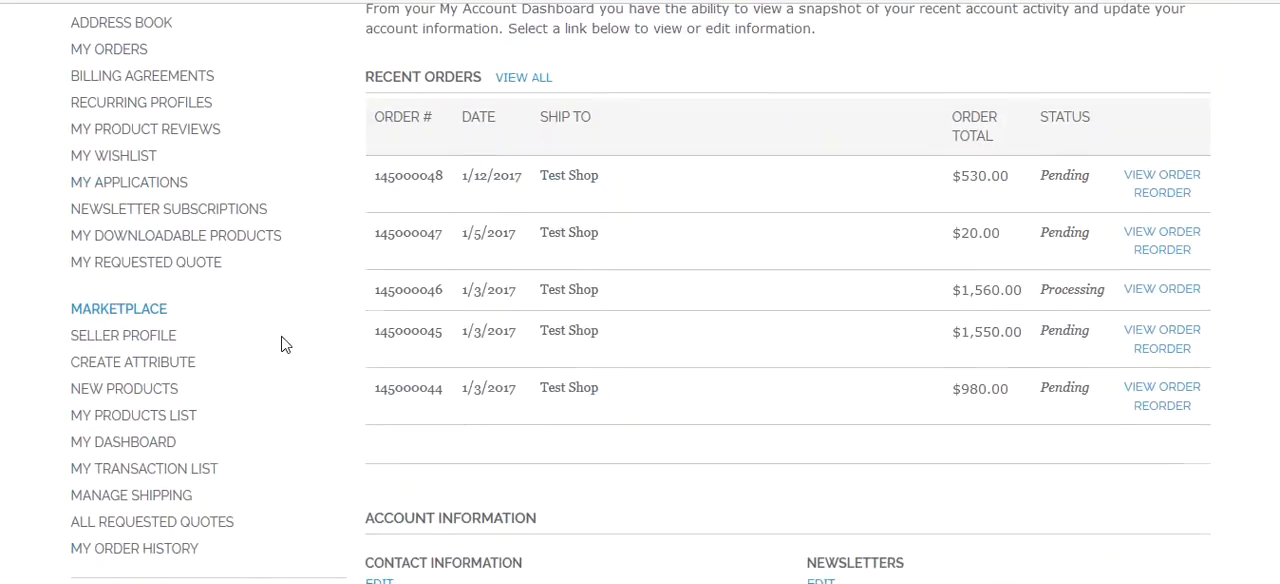
{"action": "scroll", "coordinate": [283, 343], "scroll_direction": "down", "scroll_amount": 5}
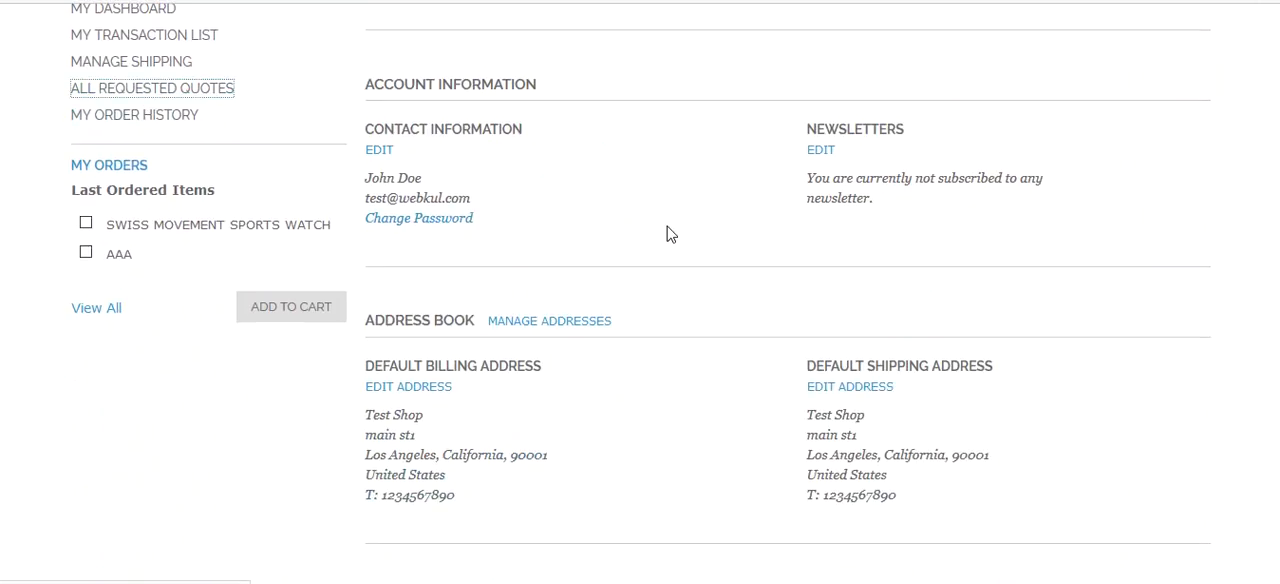
{"action": "scroll", "coordinate": [669, 234], "scroll_direction": "down", "scroll_amount": 1}
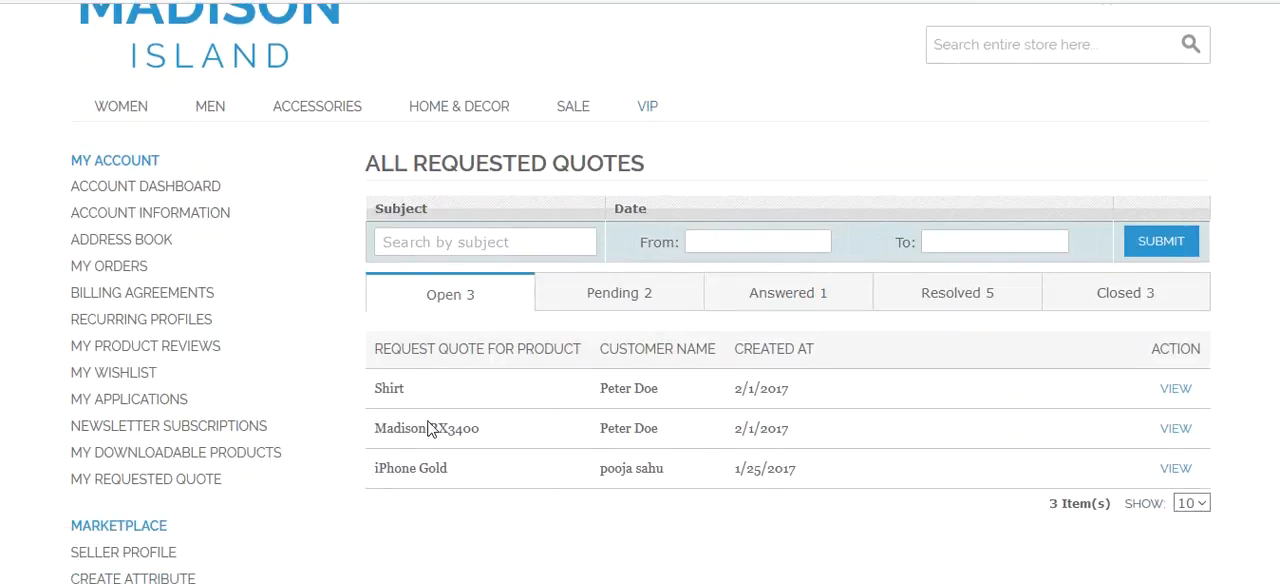
{"action": "left_click", "coordinate": [1172, 390]}
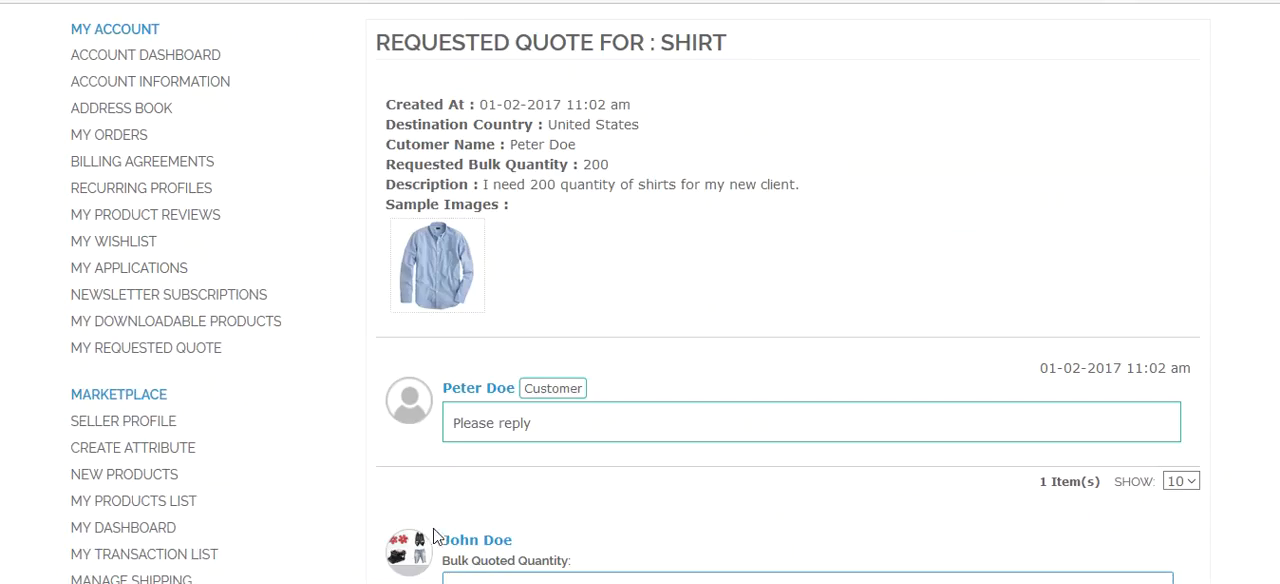
- Enter a bulk quoted quantity of 200 and a quoted price of 5000 for the Shirt request
{"action": "scroll", "coordinate": [690, 247], "scroll_direction": "down", "scroll_amount": 1}
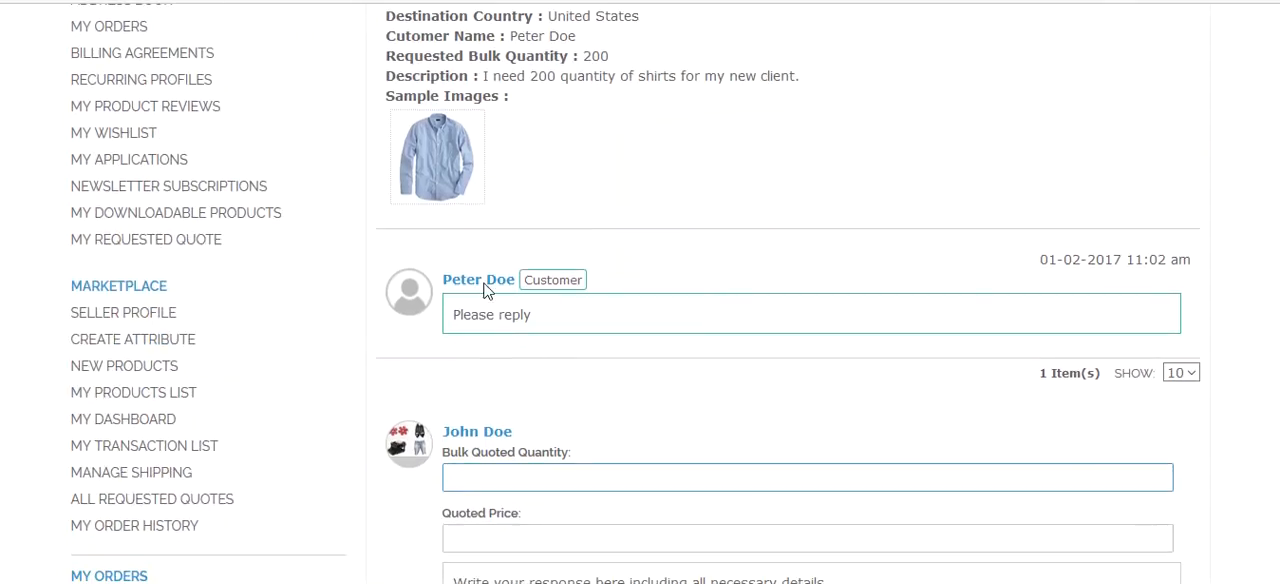
{"action": "scroll", "coordinate": [529, 357], "scroll_direction": "up", "scroll_amount": 3}
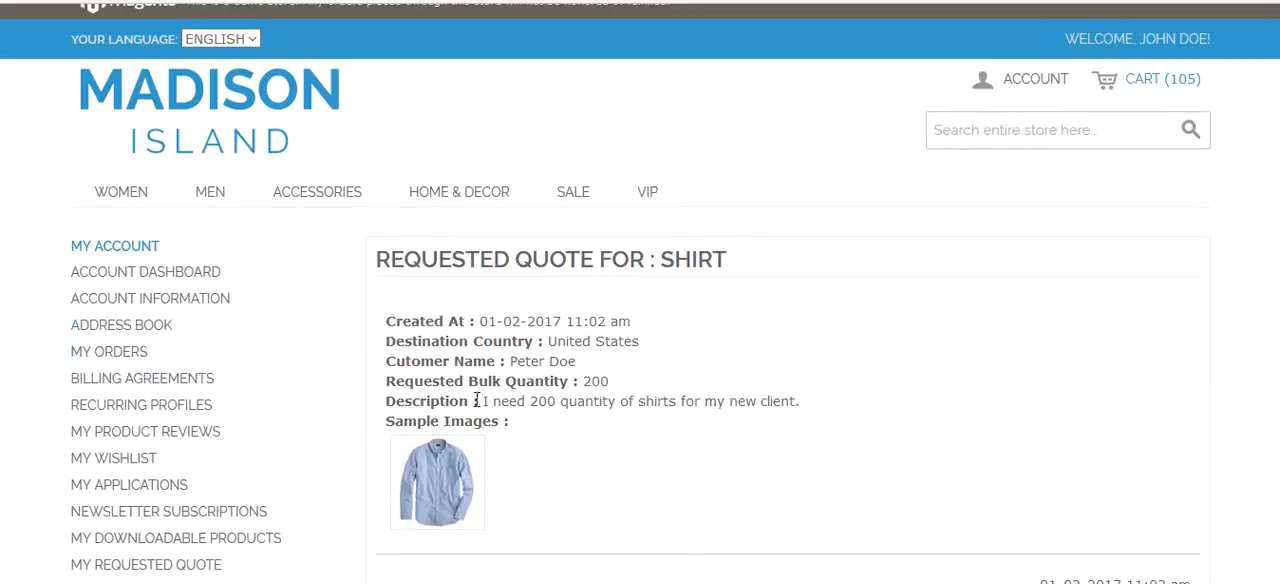
{"action": "scroll", "coordinate": [572, 405], "scroll_direction": "down", "scroll_amount": 3}
{"action": "left_click", "coordinate": [474, 474]}
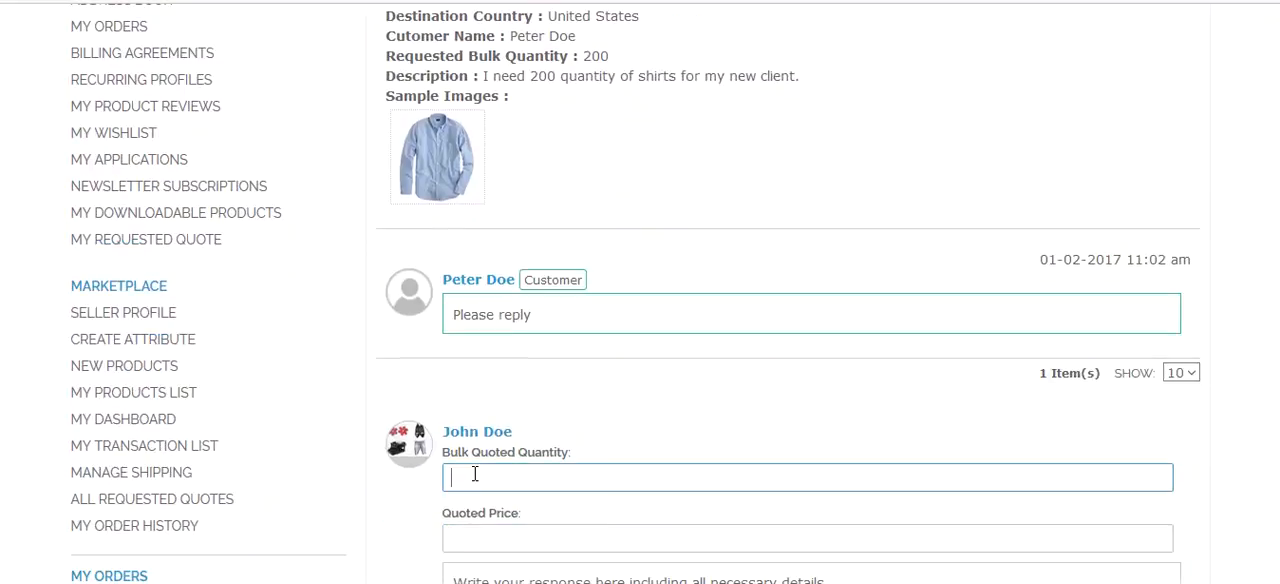
{"action": "type", "text": "200"}
{"action": "scroll", "coordinate": [600, 412], "scroll_direction": "down", "scroll_amount": 1}
{"action": "left_click", "coordinate": [522, 424]}
{"action": "type", "text": "5000"}
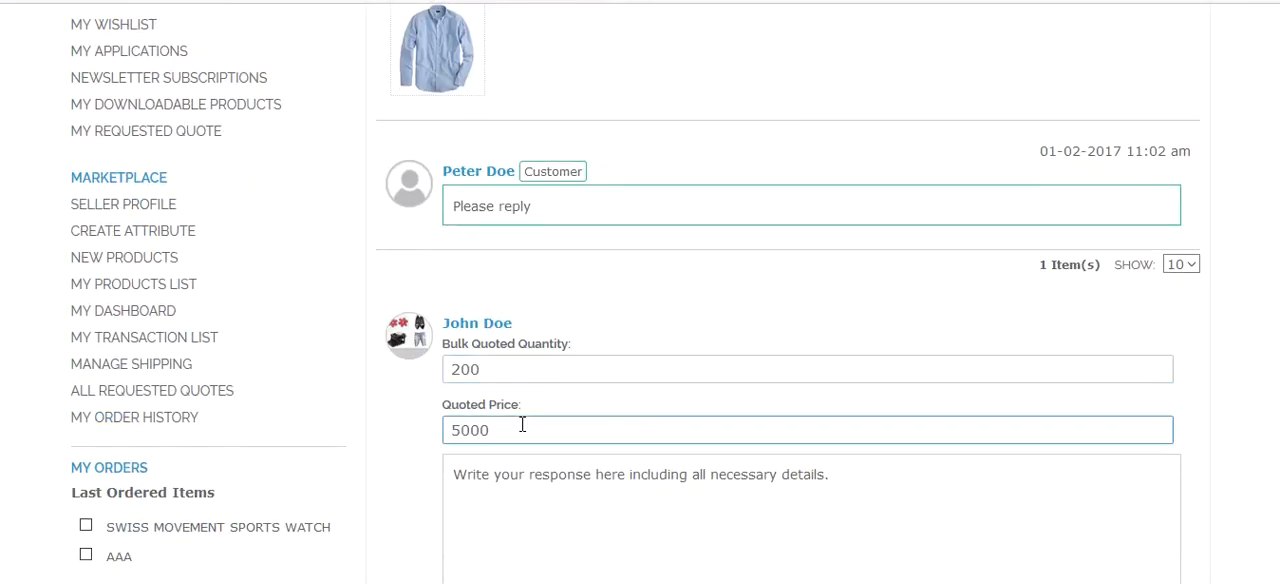
- Add the message "The final price" to the quote and send it
{"action": "left_click", "coordinate": [515, 478]}
{"action": "type", "text": "Th"}
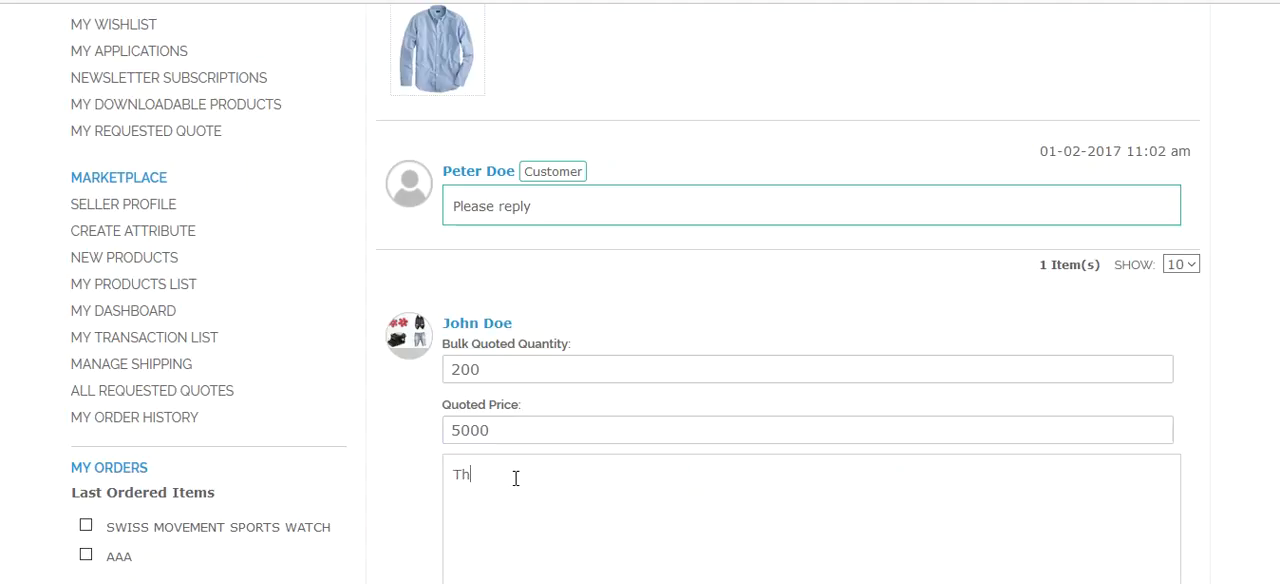
{"action": "type", "text": "e final price"}
{"action": "scroll", "coordinate": [515, 478], "scroll_direction": "down", "scroll_amount": 5}
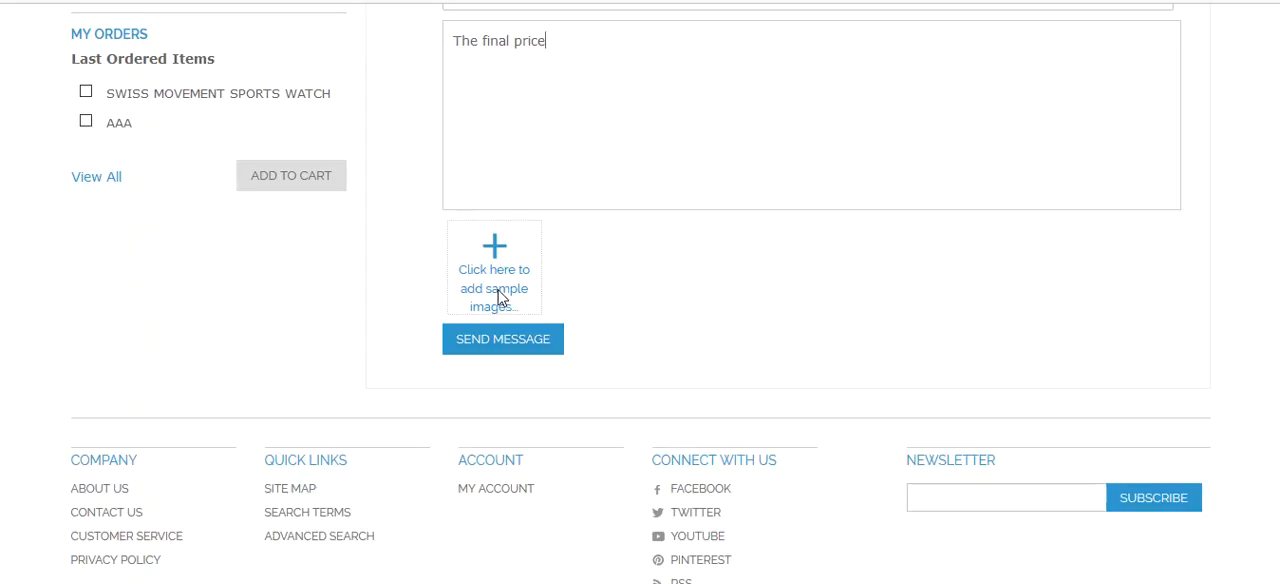
{"action": "left_click", "coordinate": [520, 343]}
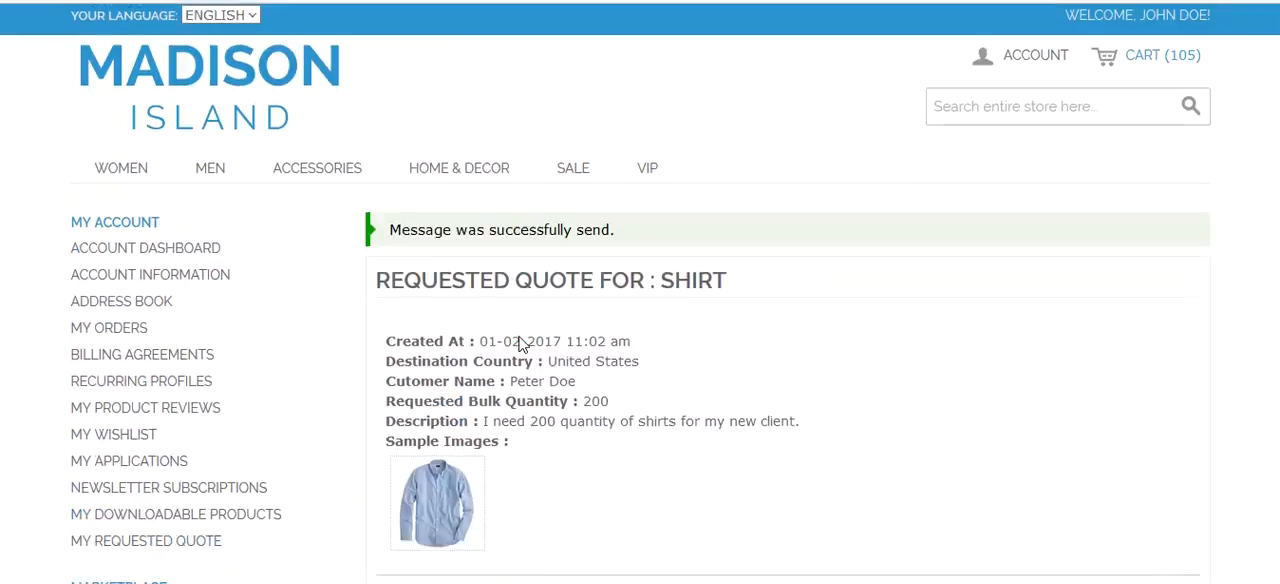
- Check the seller's requested quote lists under the different status tabs
{"action": "scroll", "coordinate": [558, 410], "scroll_direction": "down", "scroll_amount": 5}
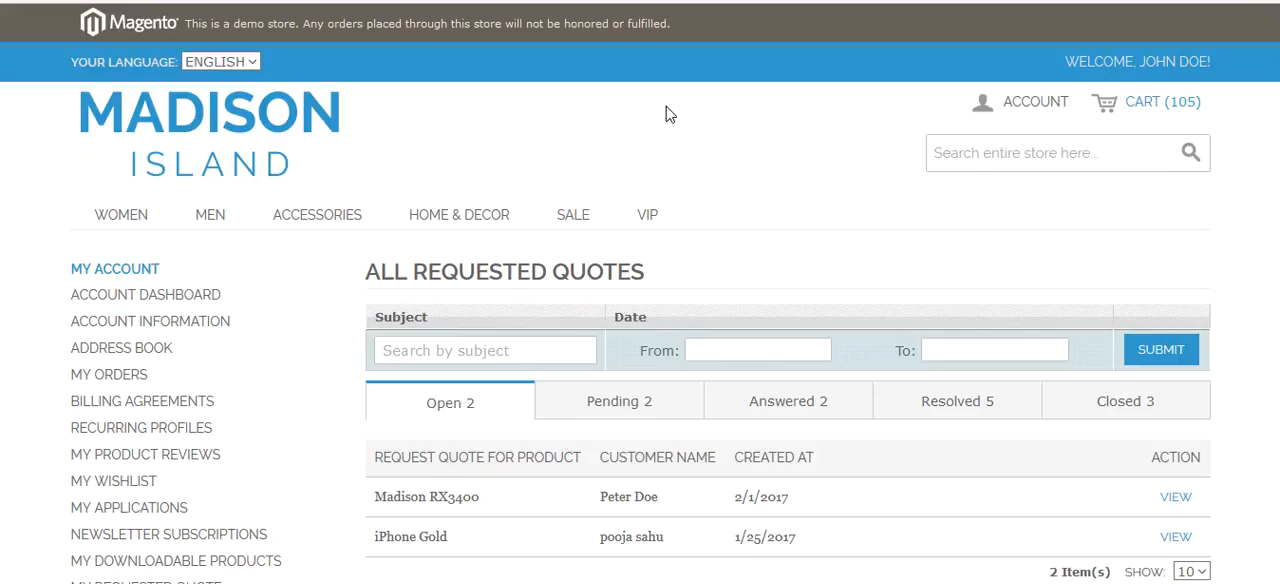
{"action": "left_click", "coordinate": [645, 399]}
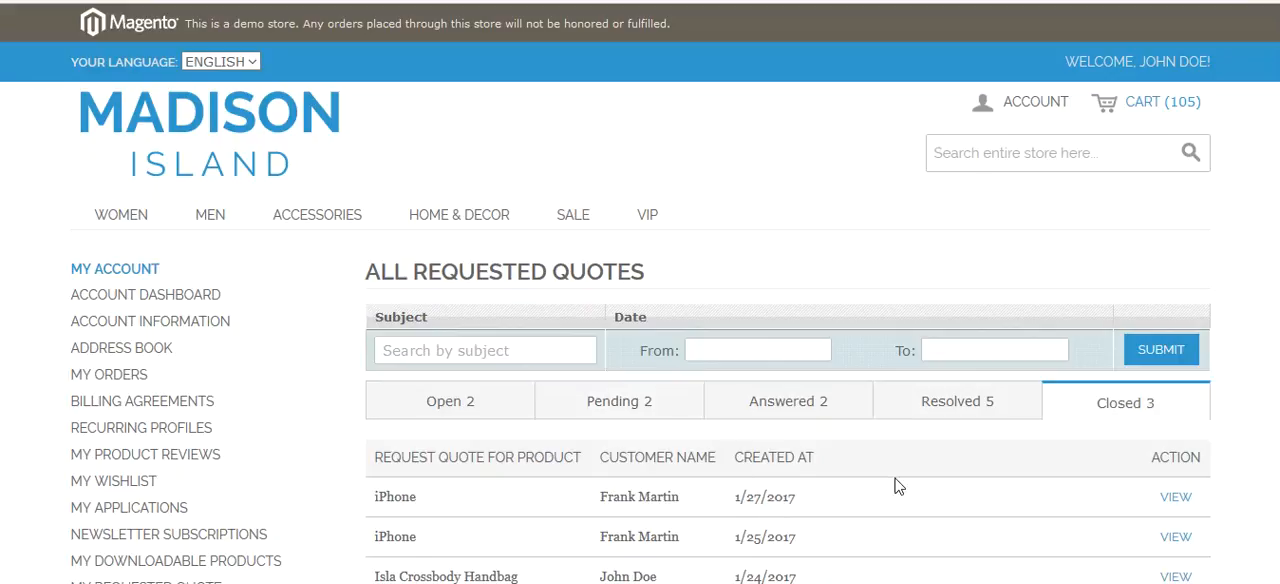
{"action": "scroll", "coordinate": [766, 464], "scroll_direction": "down", "scroll_amount": 3}
{"action": "scroll", "coordinate": [766, 472], "scroll_direction": "up", "scroll_amount": 3}
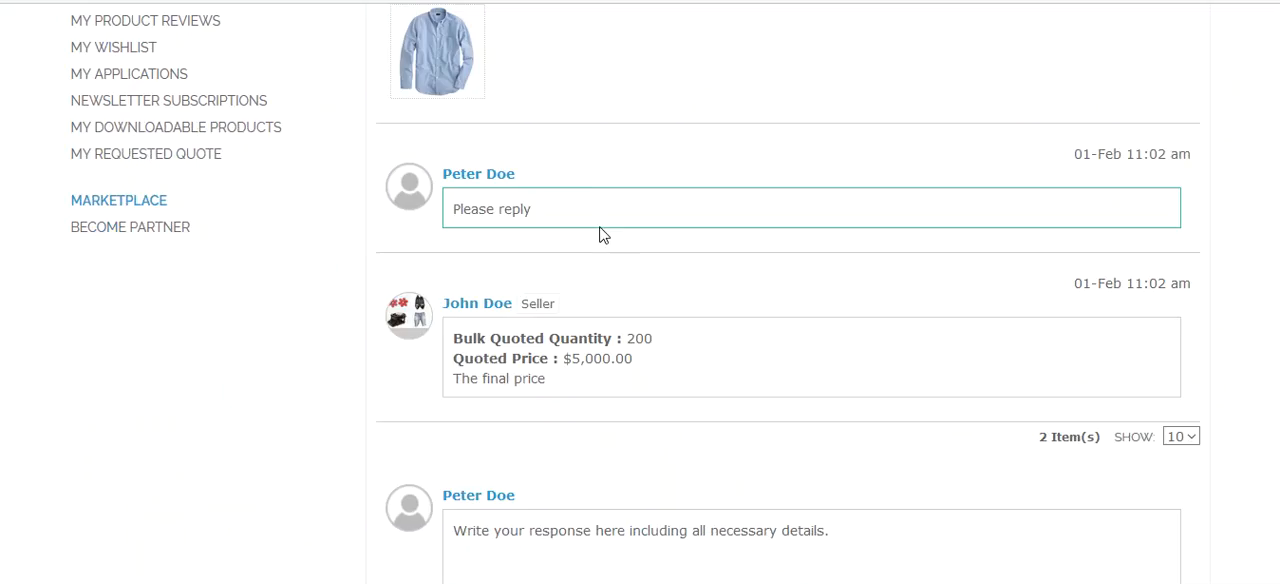
- In the customer account, review the seller's quoted quantity and price on the Shirt request
{"action": "scroll", "coordinate": [603, 235], "scroll_direction": "up", "scroll_amount": 2}
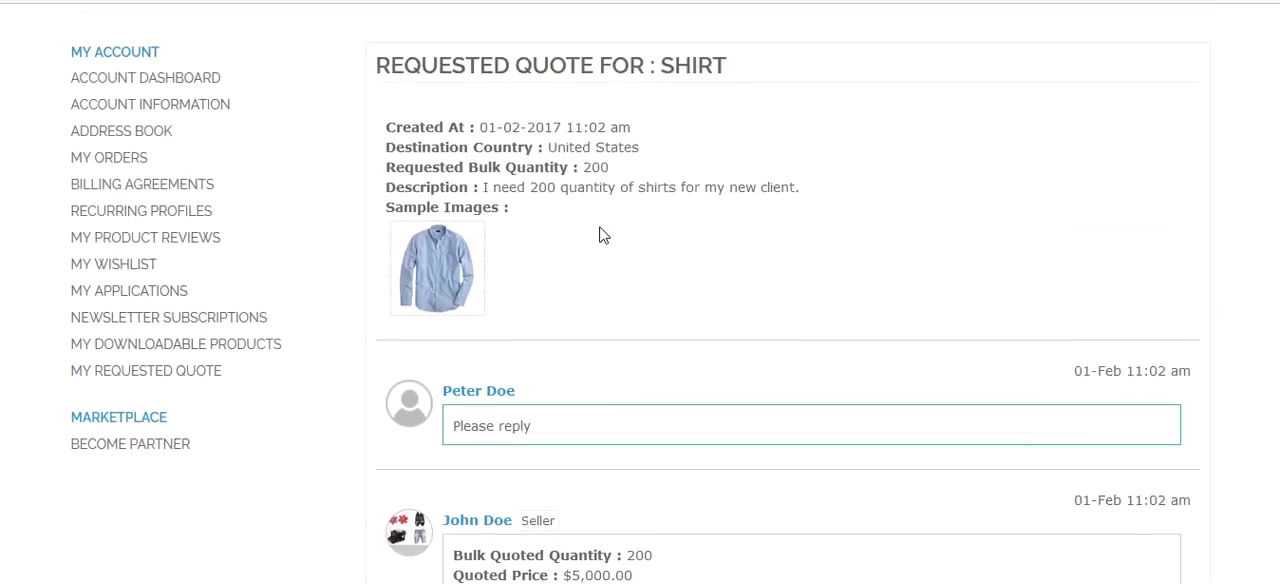
{"action": "scroll", "coordinate": [603, 235], "scroll_direction": "down", "scroll_amount": 3}
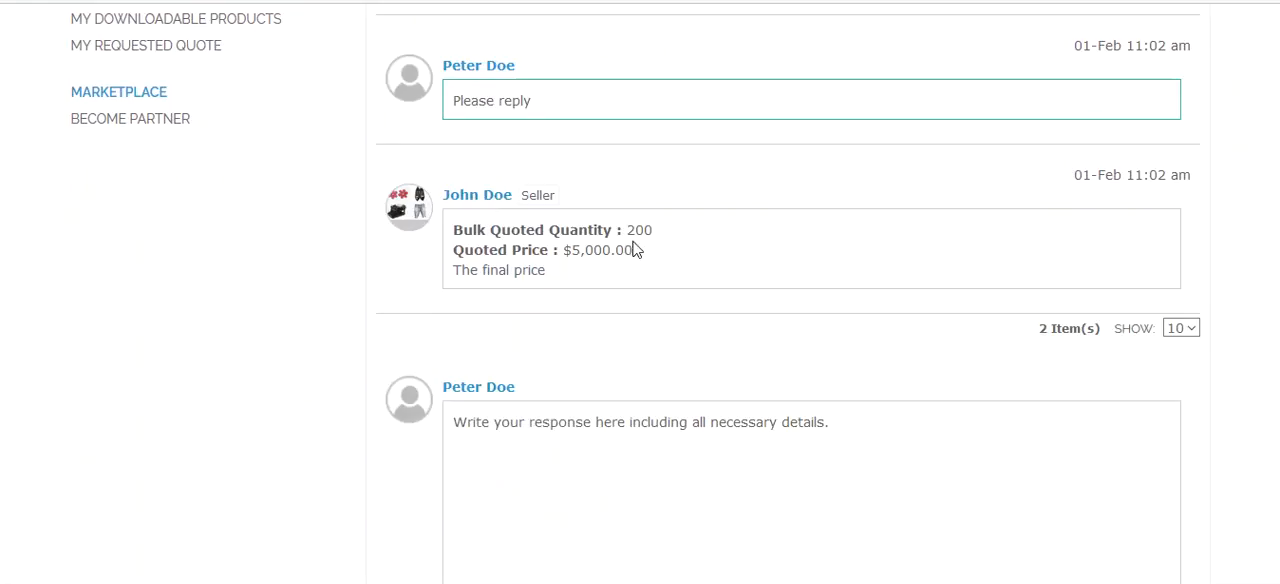
{"action": "left_click_drag", "start_coordinate": [627, 230], "coordinate": [636, 250]}
{"action": "scroll", "coordinate": [574, 408], "scroll_direction": "down", "scroll_amount": 1}
{"action": "scroll", "coordinate": [574, 408], "scroll_direction": "down", "scroll_amount": 1}
{"action": "scroll", "coordinate": [630, 150], "scroll_direction": "up", "scroll_amount": 1}
{"action": "scroll", "coordinate": [630, 150], "scroll_direction": "up", "scroll_amount": 1}
{"action": "left_click", "coordinate": [618, 136]}
{"action": "double_click", "coordinate": [569, 143]}
- Approve the last quote price and quantity and send the message
{"action": "left_click", "coordinate": [589, 309]}
{"action": "scroll", "coordinate": [418, 408], "scroll_direction": "down", "scroll_amount": 2}
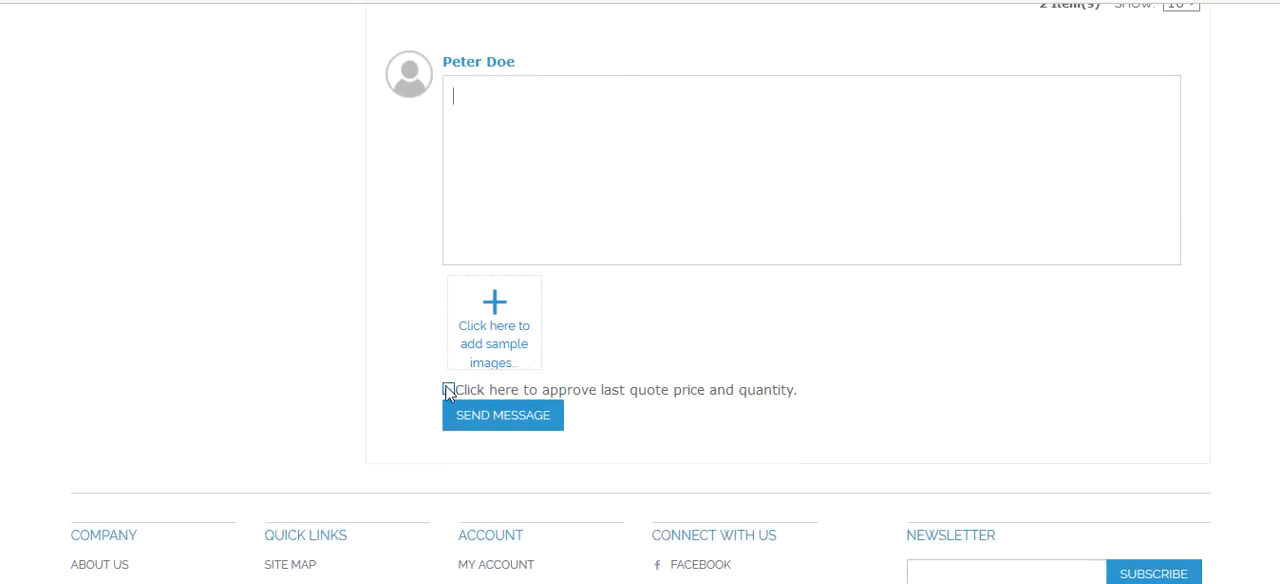
{"action": "left_click", "coordinate": [448, 390]}
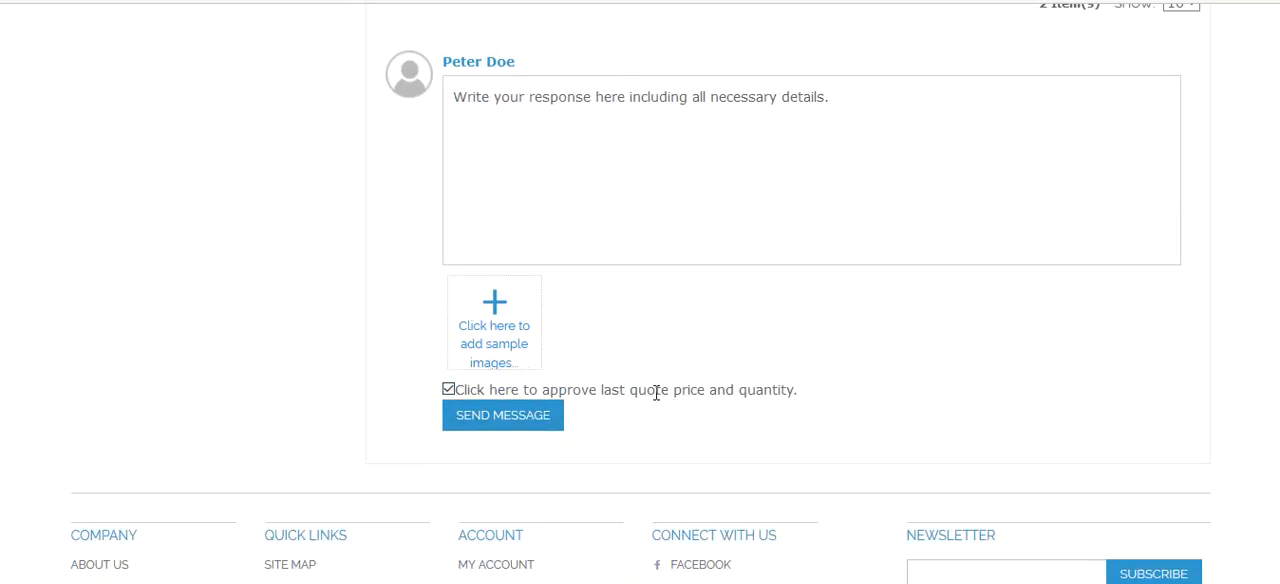
{"action": "left_click", "coordinate": [470, 422]}
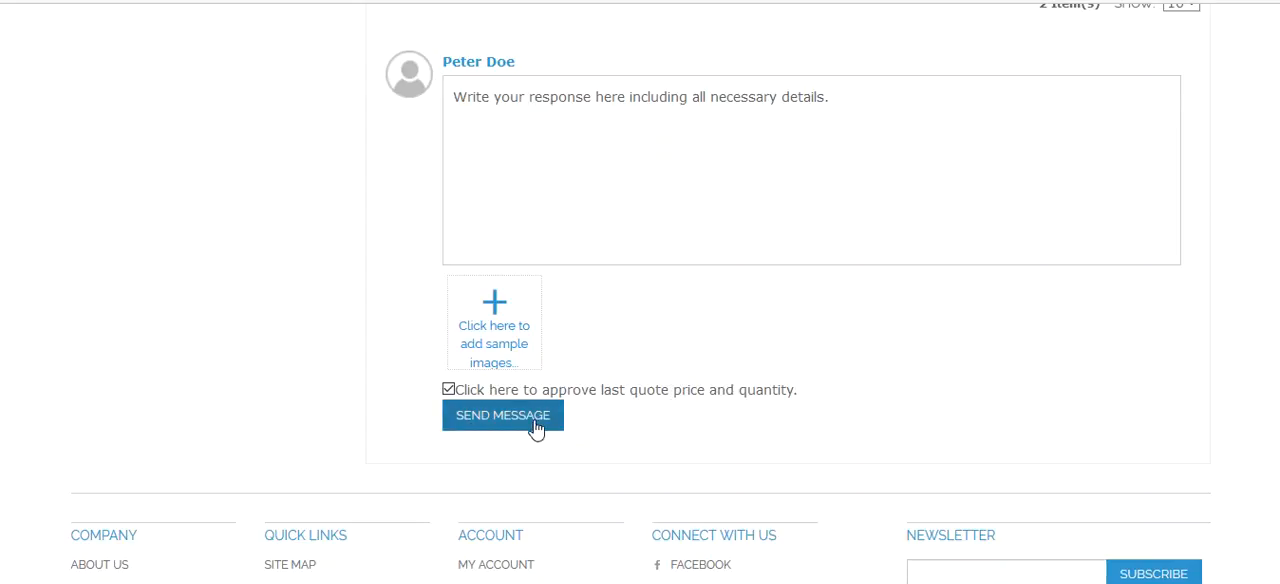
- Review the approval details shown at the top of the Shirt request
{"action": "scroll", "coordinate": [764, 367], "scroll_direction": "up", "scroll_amount": 5}
{"action": "scroll", "coordinate": [764, 367], "scroll_direction": "down", "scroll_amount": 4}
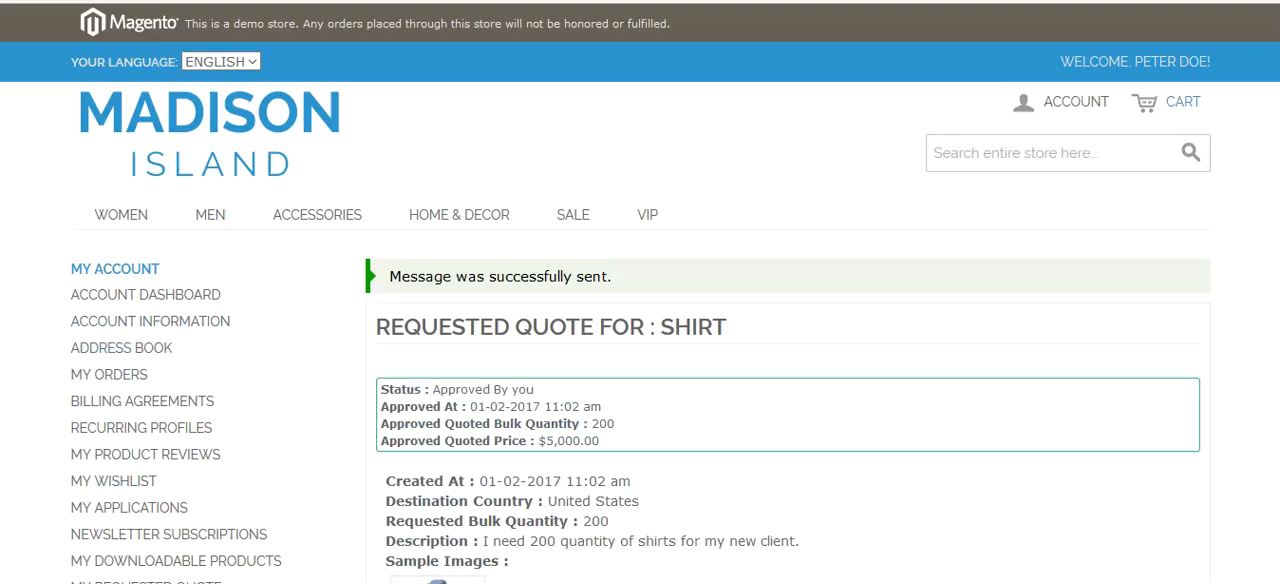
{"action": "scroll", "coordinate": [633, 237], "scroll_direction": "down", "scroll_amount": 2}
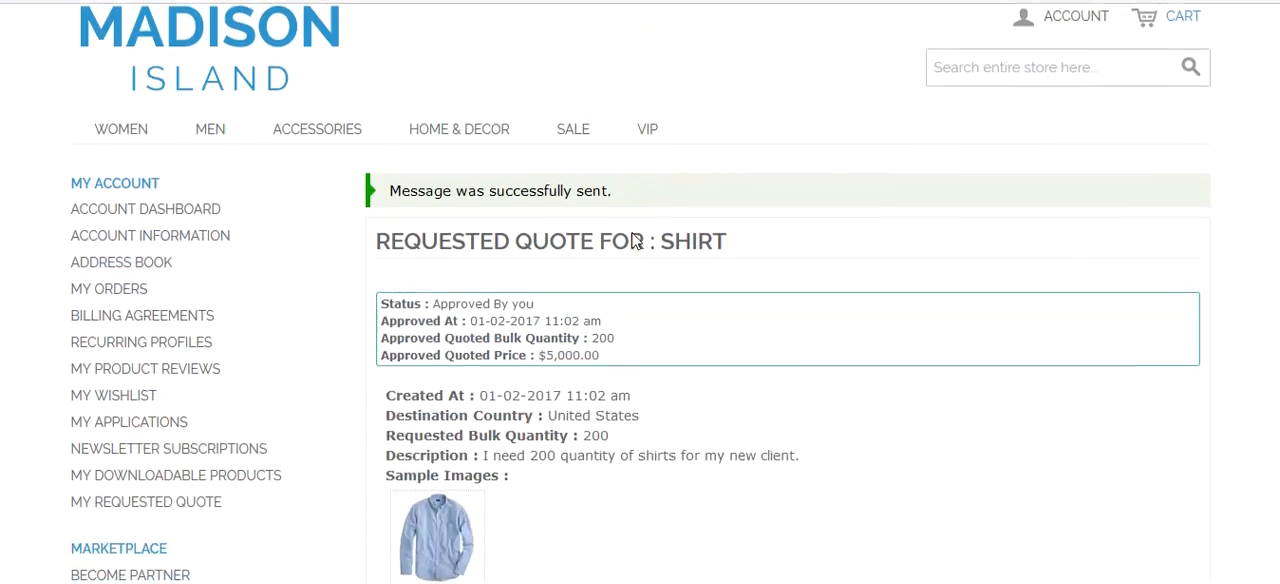
{"action": "left_click_drag", "start_coordinate": [381, 277], "coordinate": [548, 284]}
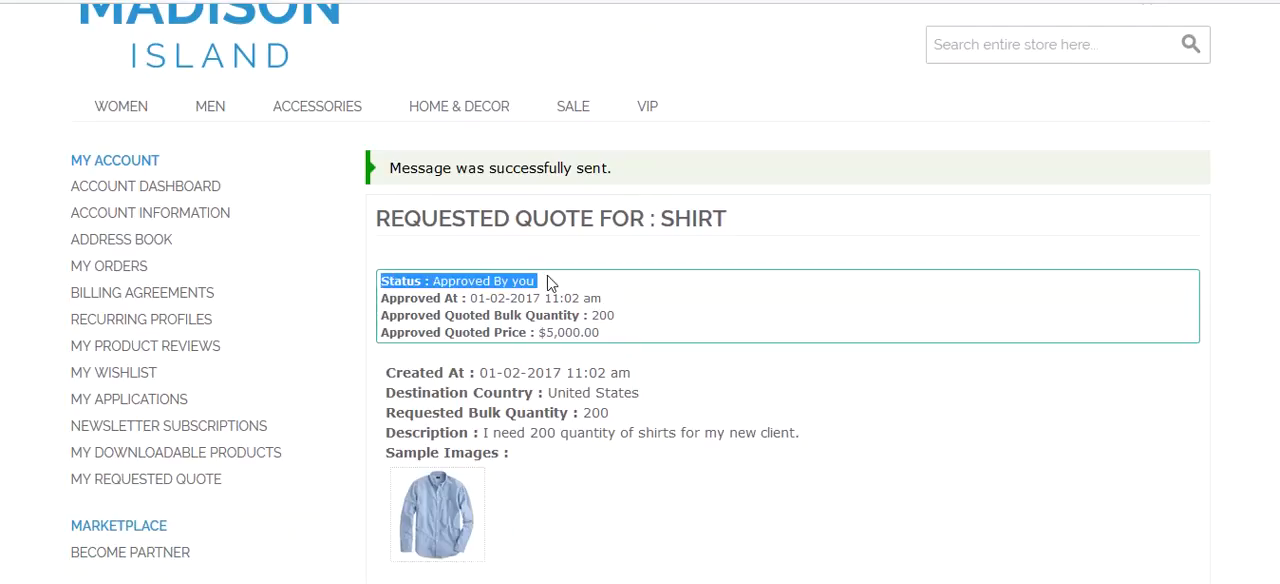
{"action": "left_click", "coordinate": [482, 316]}
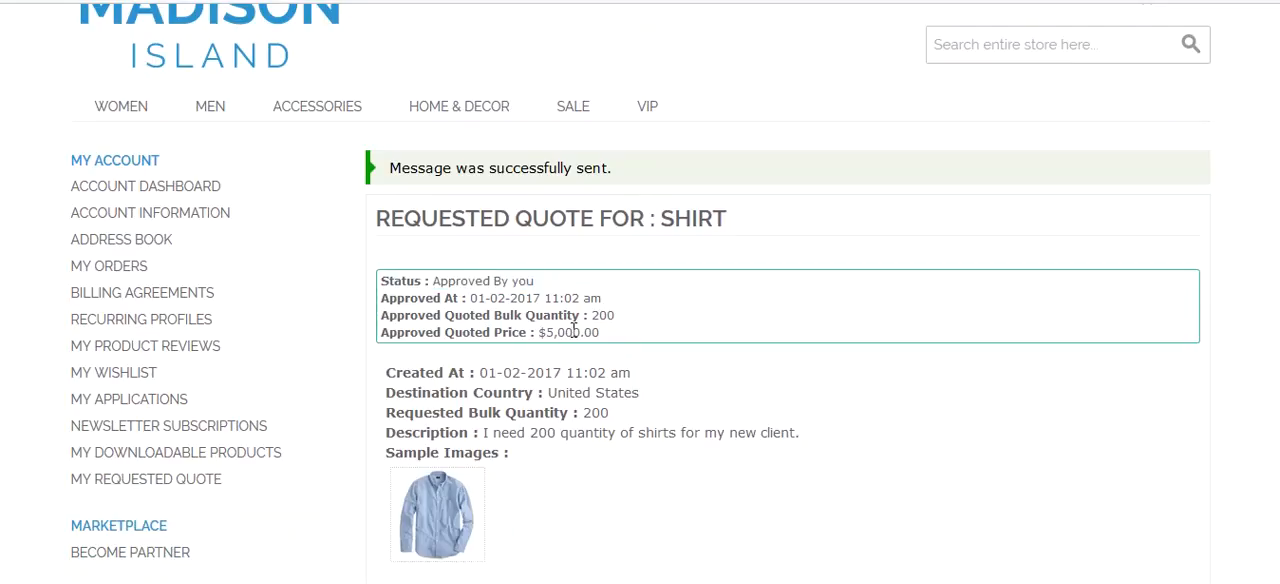
{"action": "scroll", "coordinate": [586, 331], "scroll_direction": "down", "scroll_amount": 10}
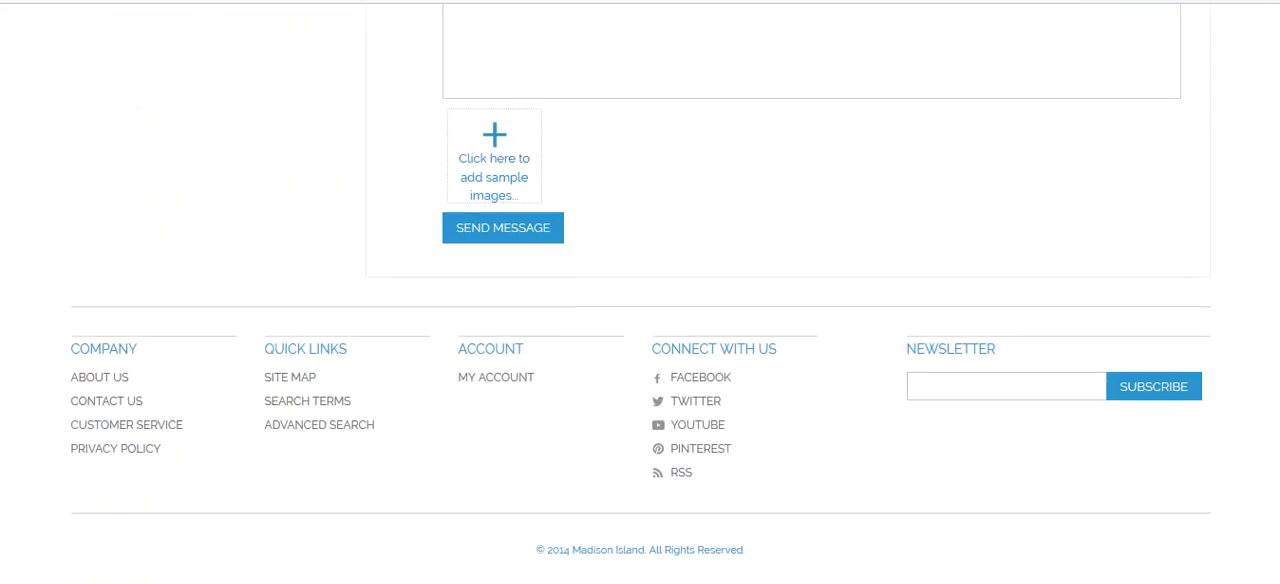
- In the seller account, open the Shirt request from the resolved quotes and review its approval
{"action": "mouse_move", "coordinate": [675, 583]}
{"action": "left_click", "coordinate": [765, 517]}
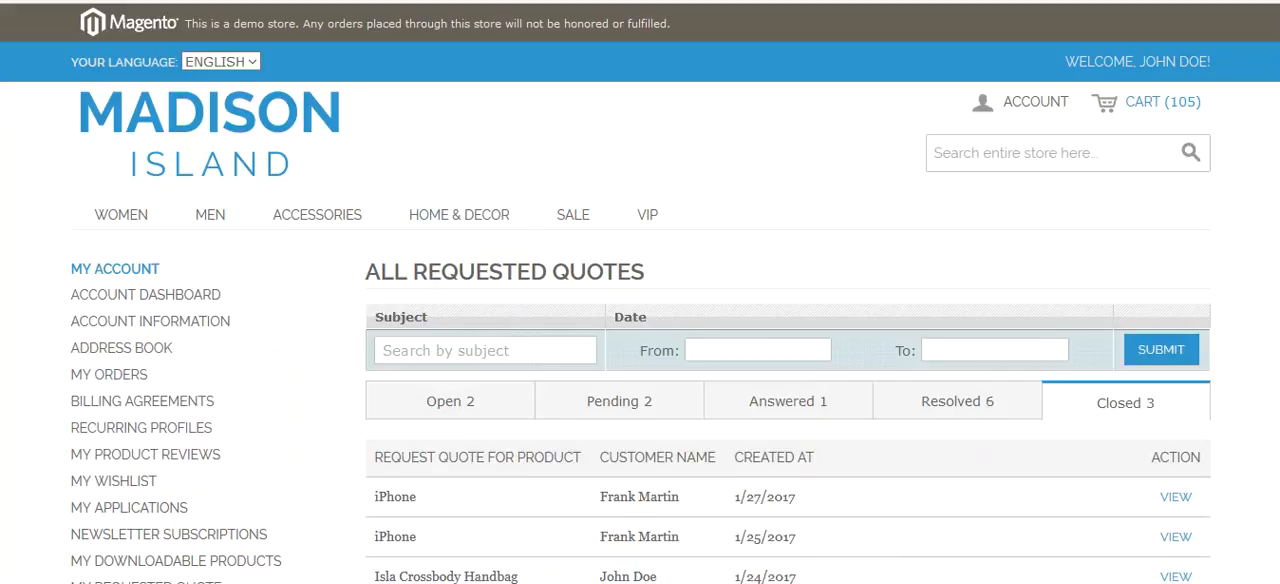
{"action": "left_click", "coordinate": [941, 414]}
{"action": "left_click", "coordinate": [1176, 497]}
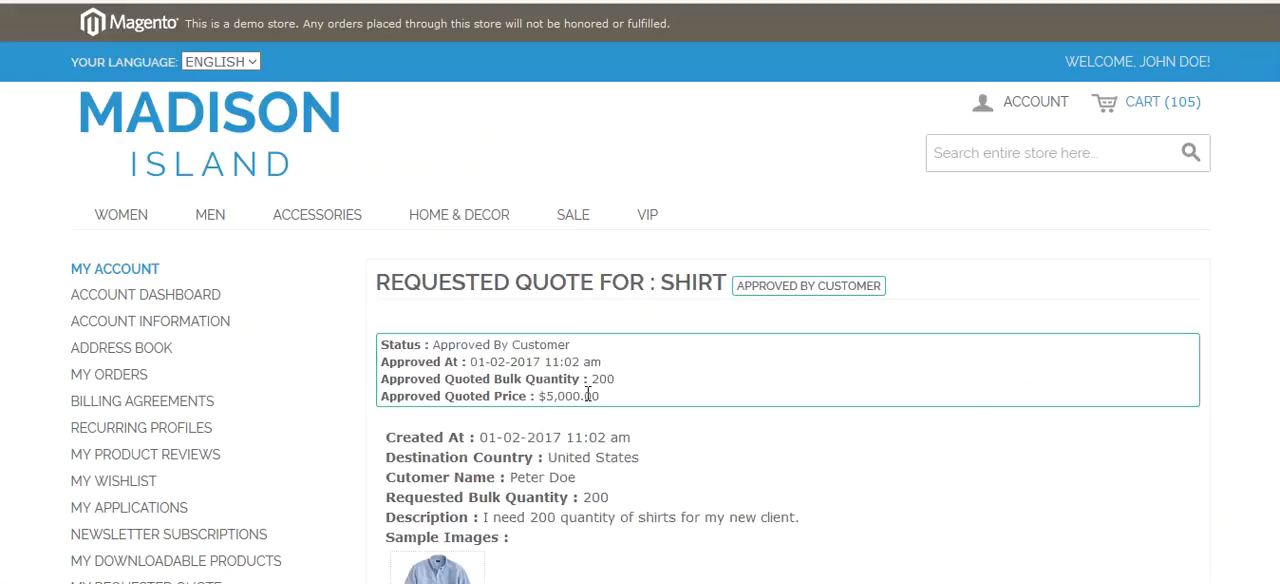
{"action": "scroll", "coordinate": [540, 370], "scroll_direction": "down", "scroll_amount": 4}
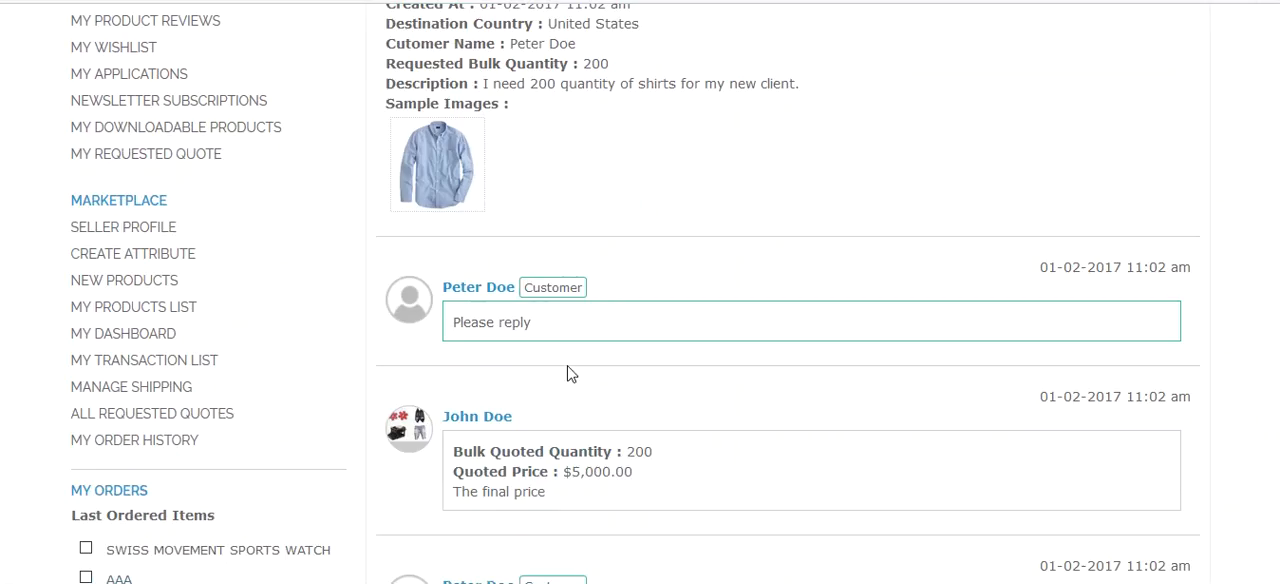
{"action": "scroll", "coordinate": [551, 378], "scroll_direction": "down", "scroll_amount": 2}
{"action": "scroll", "coordinate": [514, 429], "scroll_direction": "down", "scroll_amount": 3}
{"action": "scroll", "coordinate": [513, 428], "scroll_direction": "up", "scroll_amount": 6}
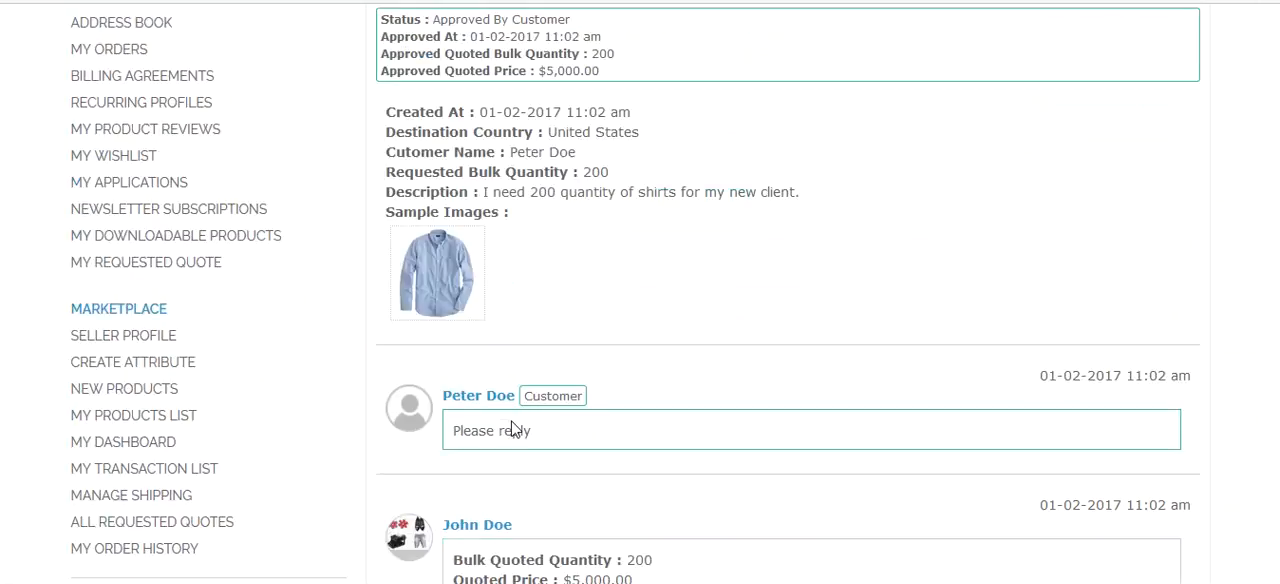
{"action": "scroll", "coordinate": [512, 429], "scroll_direction": "up", "scroll_amount": 3}
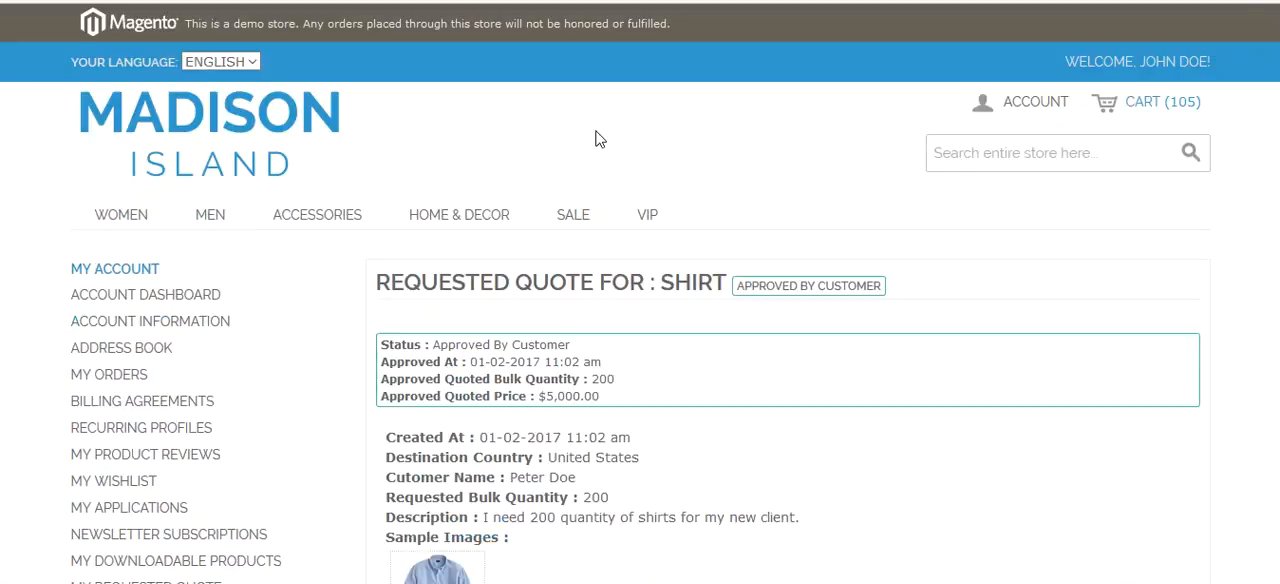